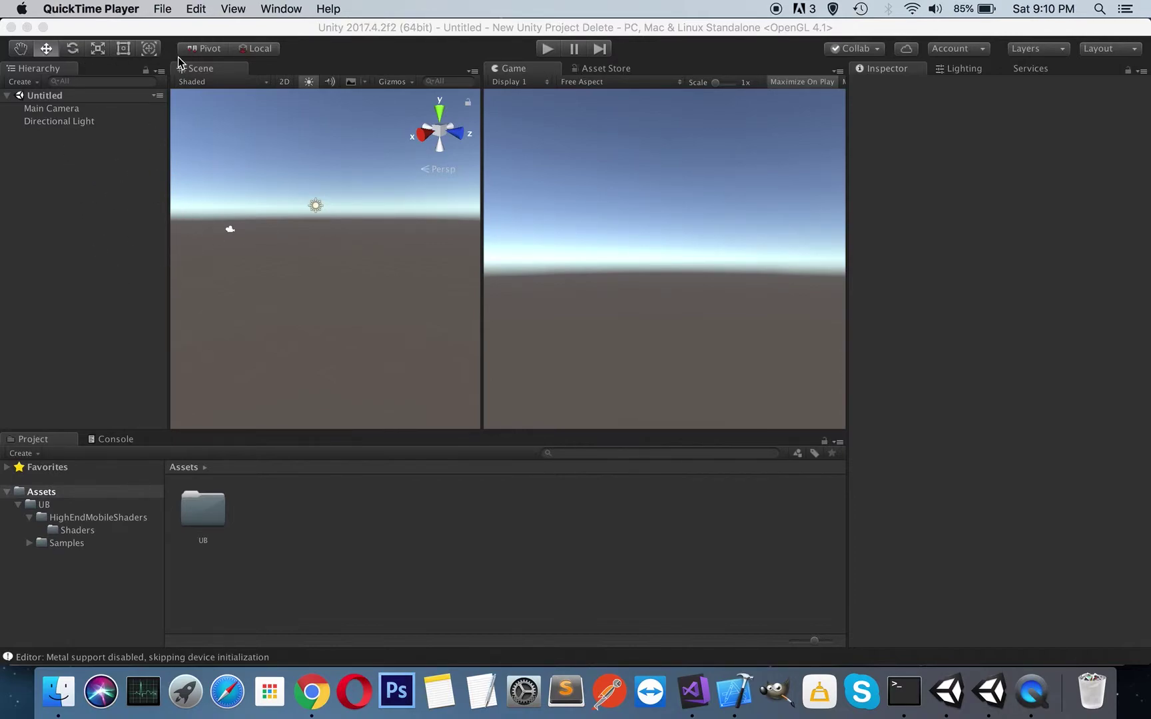
# - Check the selected target platform in the Build Settings and close the window
pyautogui.click(169, 9)
pyautogui.moveTo(130, 7)
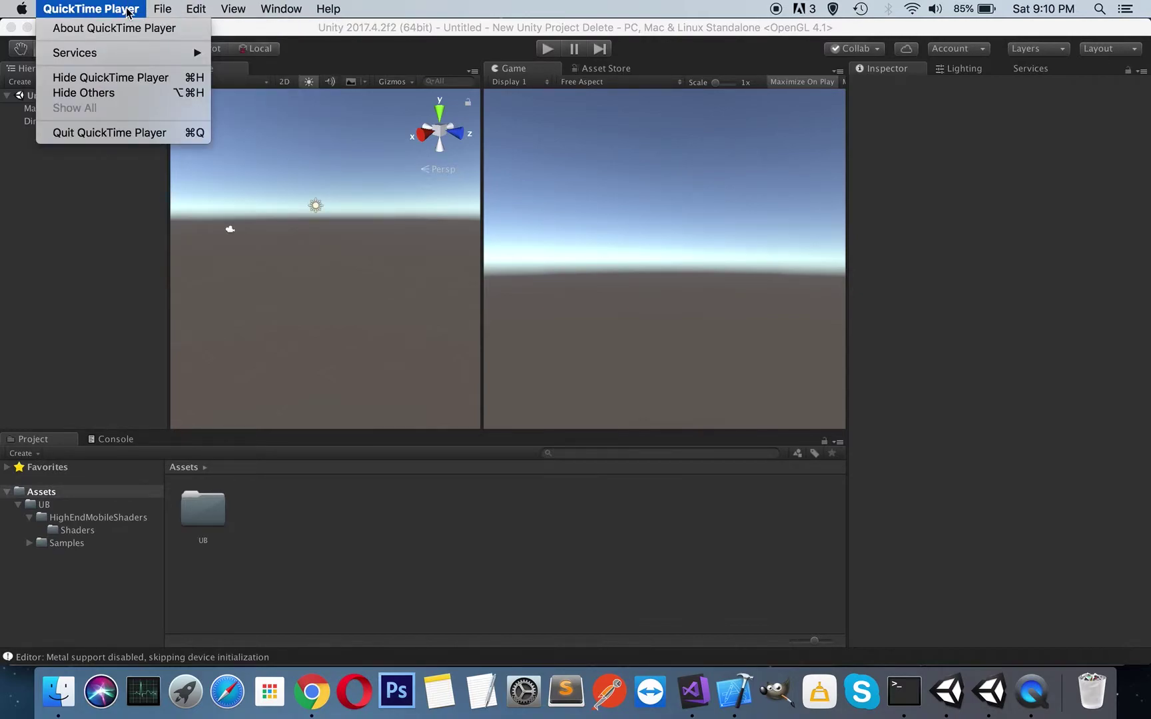
pyautogui.click(283, 18)
pyautogui.click(109, 11)
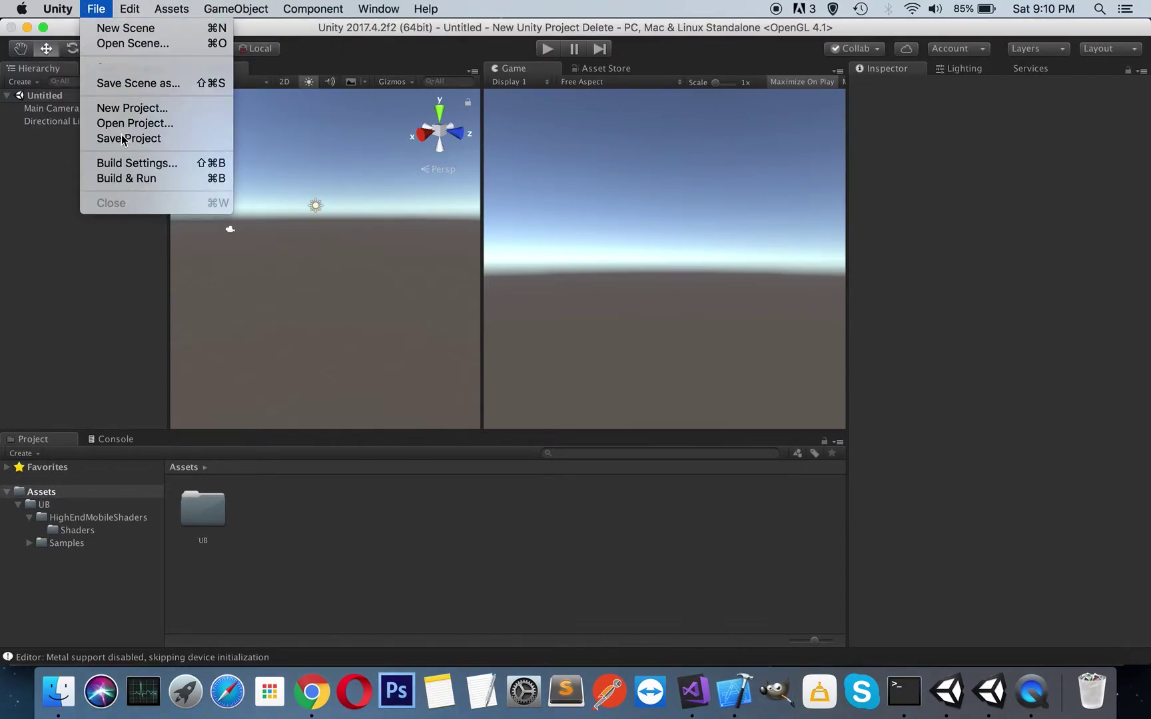
pyautogui.click(130, 162)
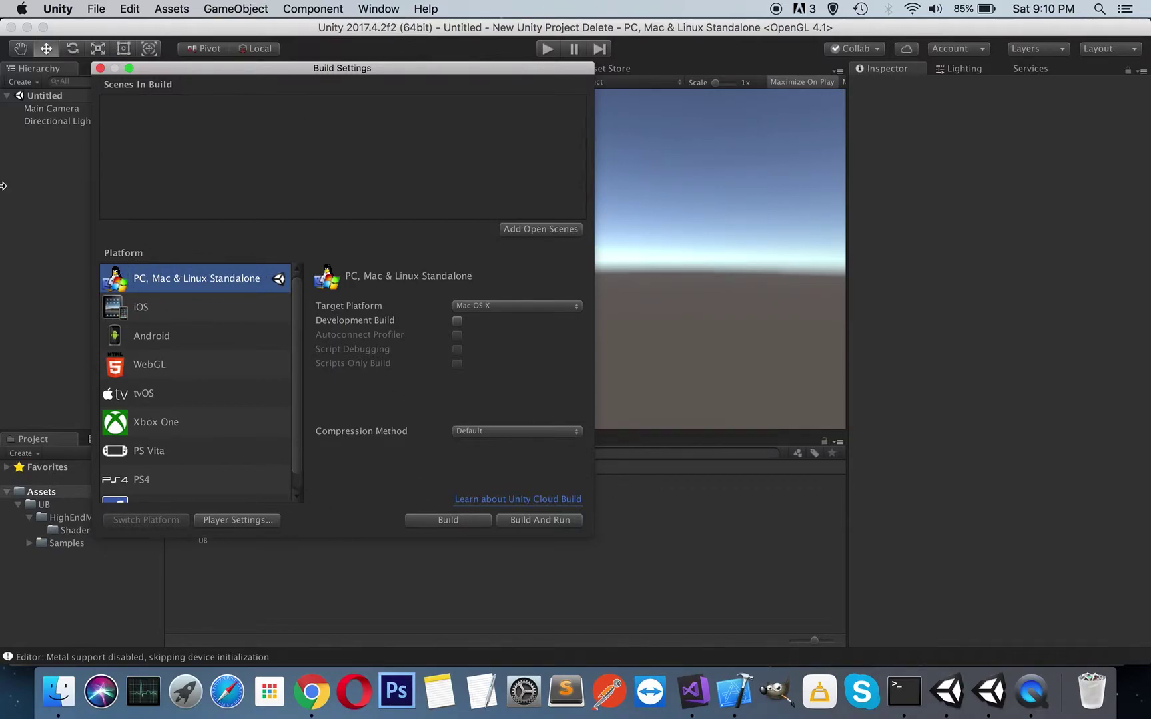
pyautogui.click(100, 68)
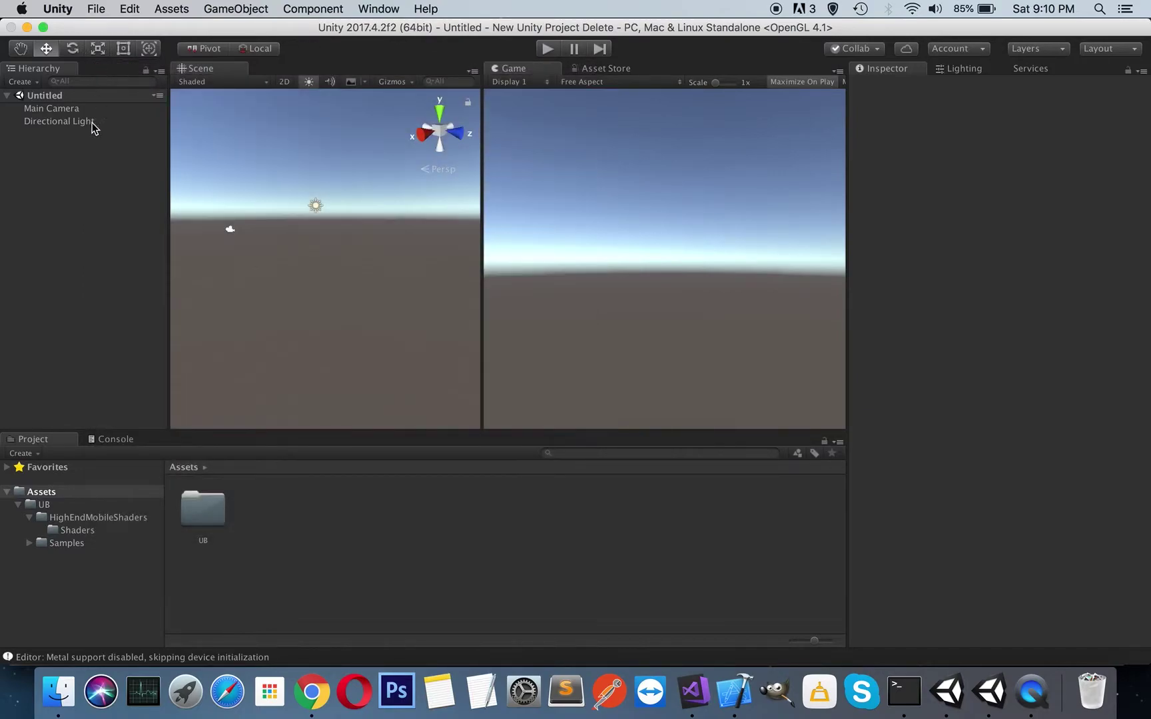
# - Add a plane to the scene and reset its transform to the origin
pyautogui.rightClick(82, 193)
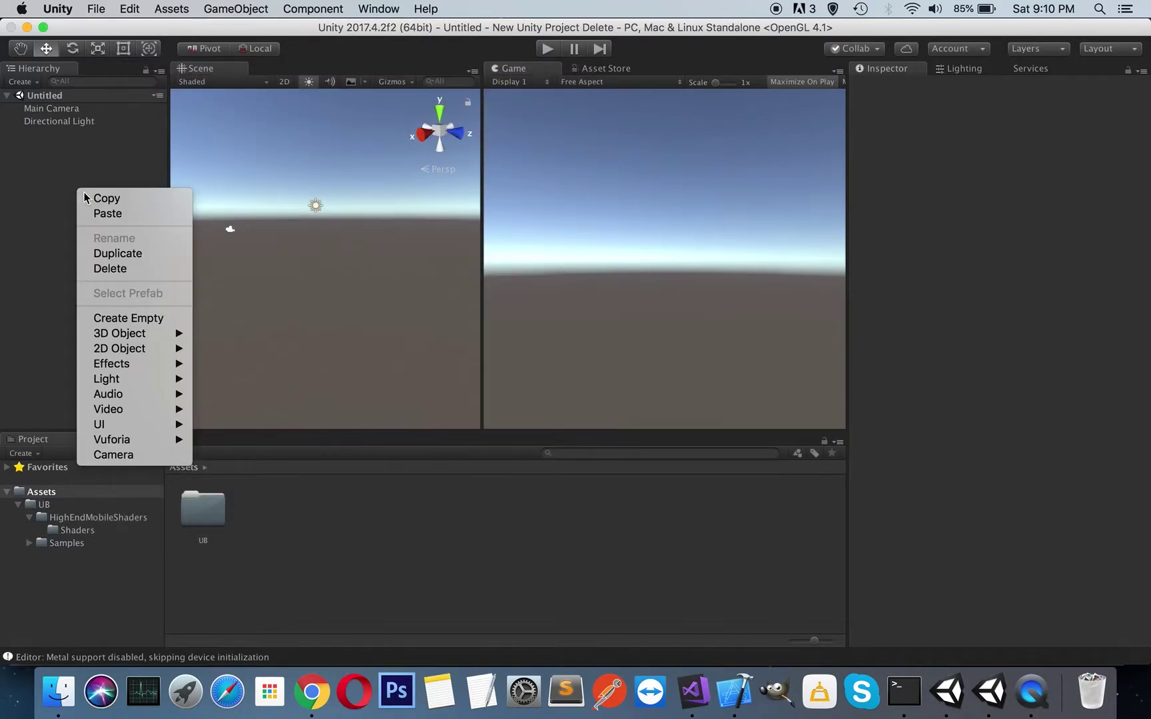
pyautogui.moveTo(149, 333)
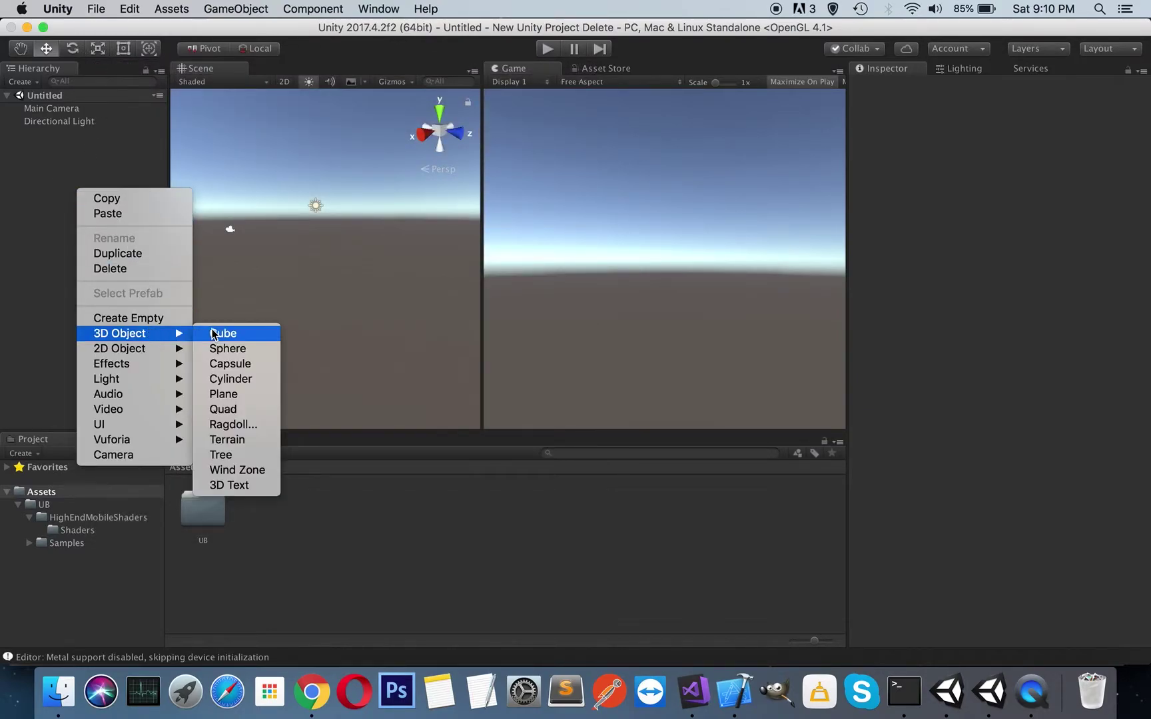
pyautogui.click(227, 397)
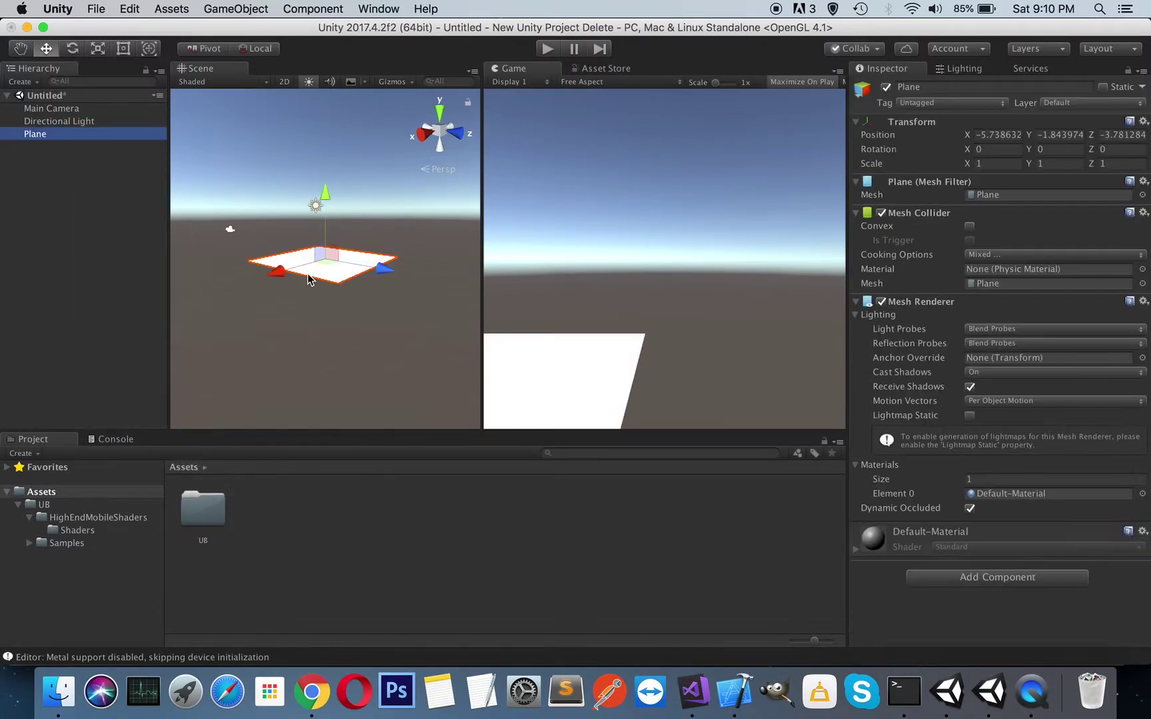
pyautogui.click(59, 135)
pyautogui.moveTo(320, 187); pyautogui.dragTo(318, 265, button='right')
pyautogui.click(1144, 121)
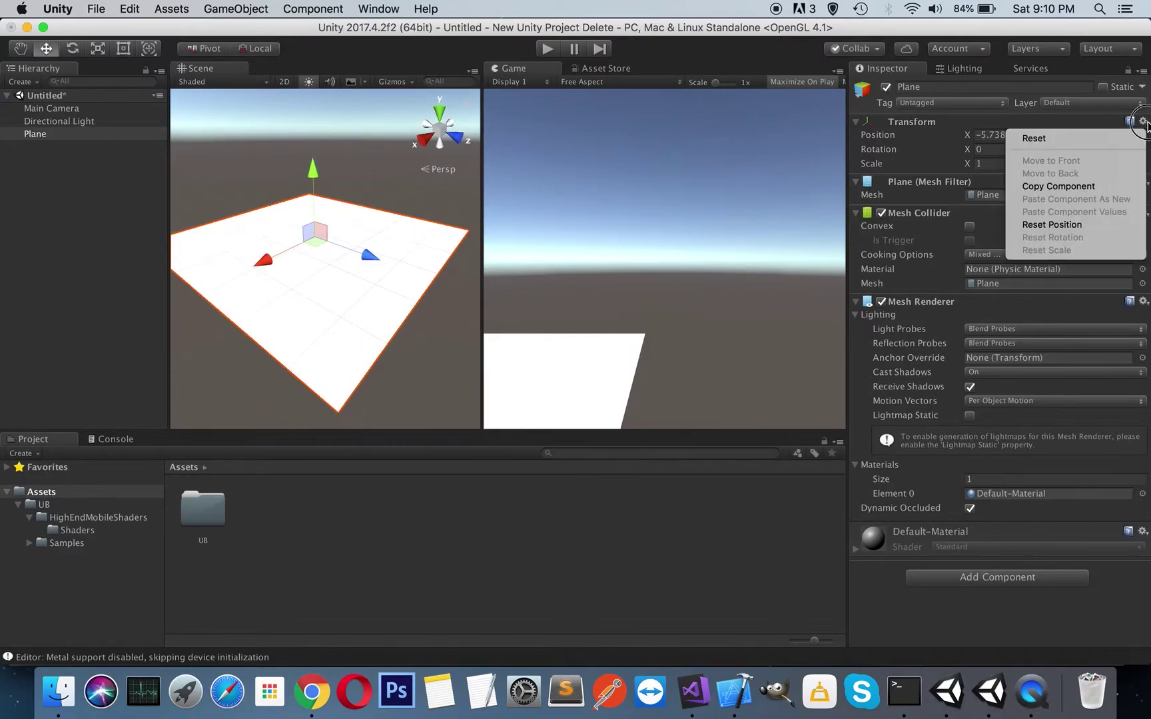
pyautogui.click(1110, 138)
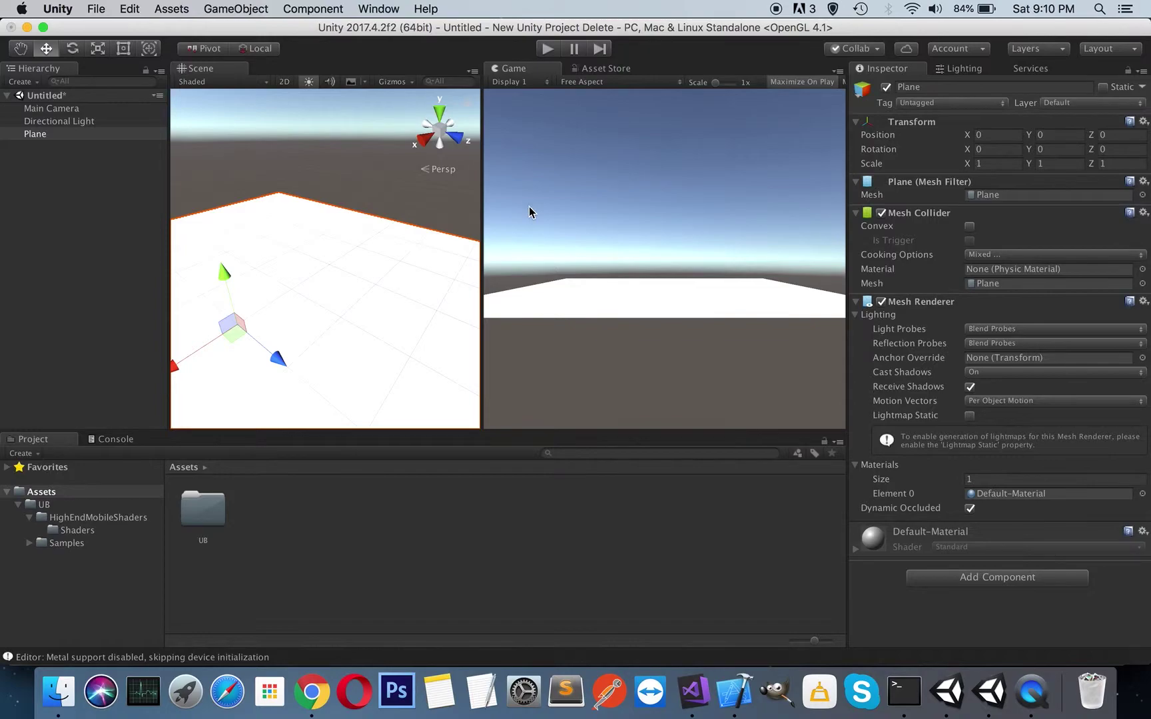
pyautogui.press('f')
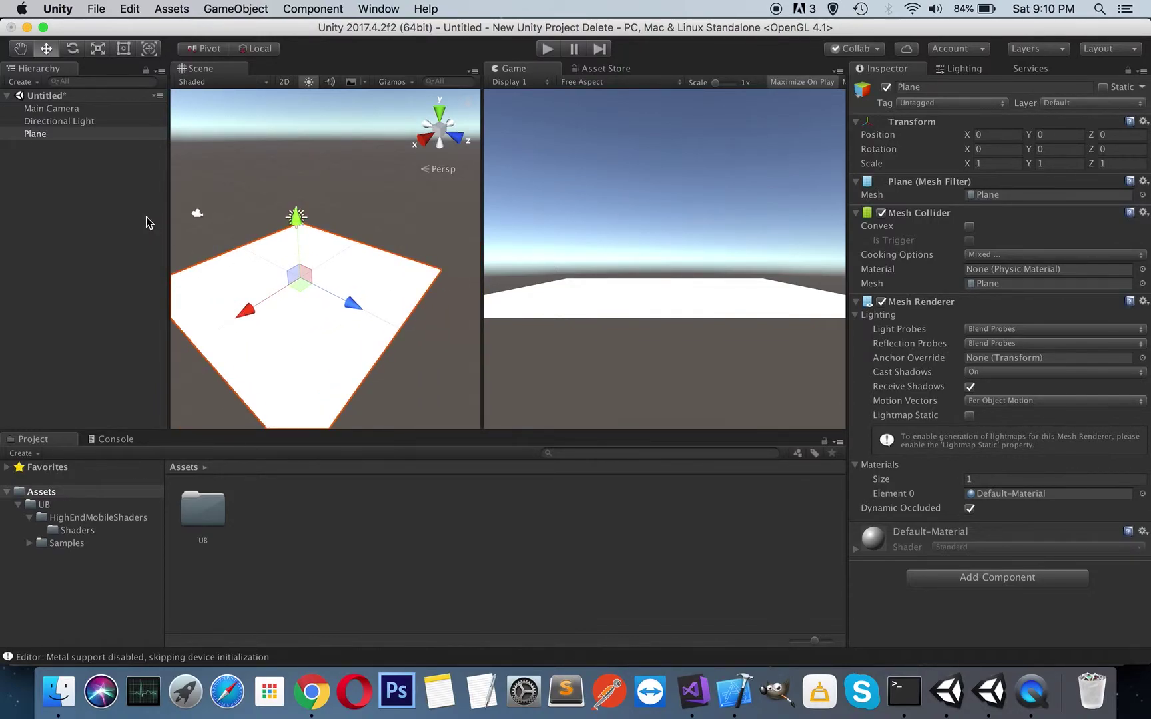
# - Add a cube at the origin with a reset transform and raise it above the plane to about Y 1.75
pyautogui.rightClick(68, 195)
pyautogui.moveTo(134, 337)
pyautogui.click(211, 335)
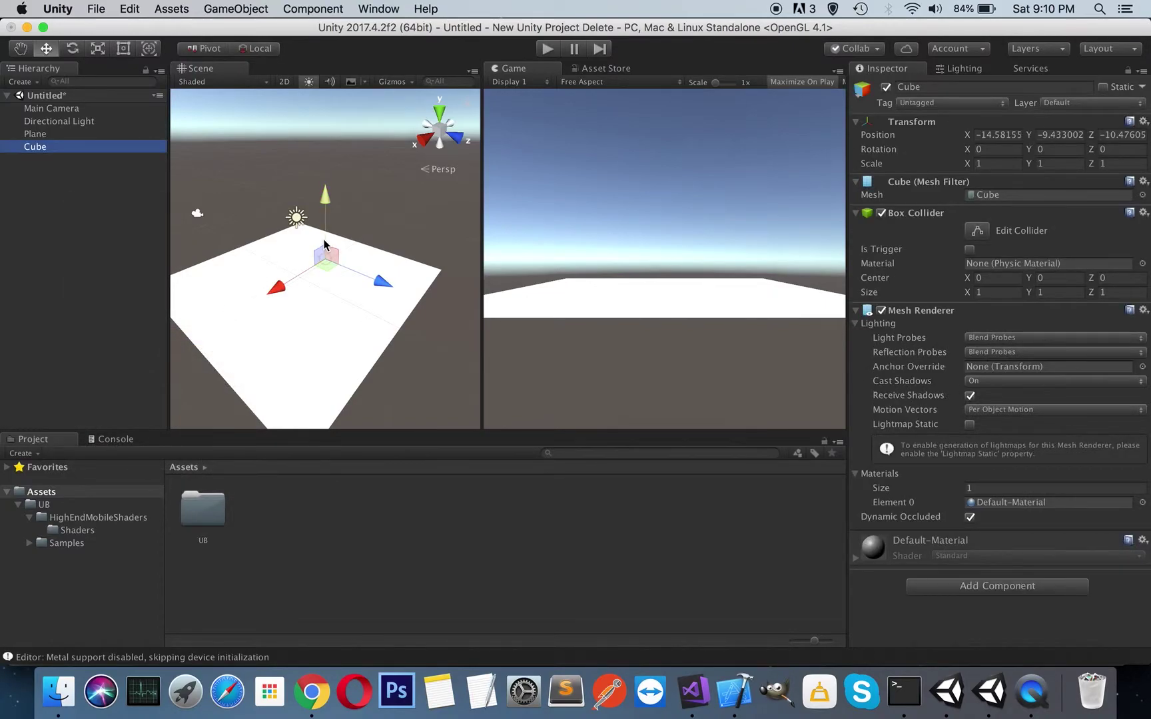
pyautogui.click(1143, 121)
pyautogui.click(1033, 136)
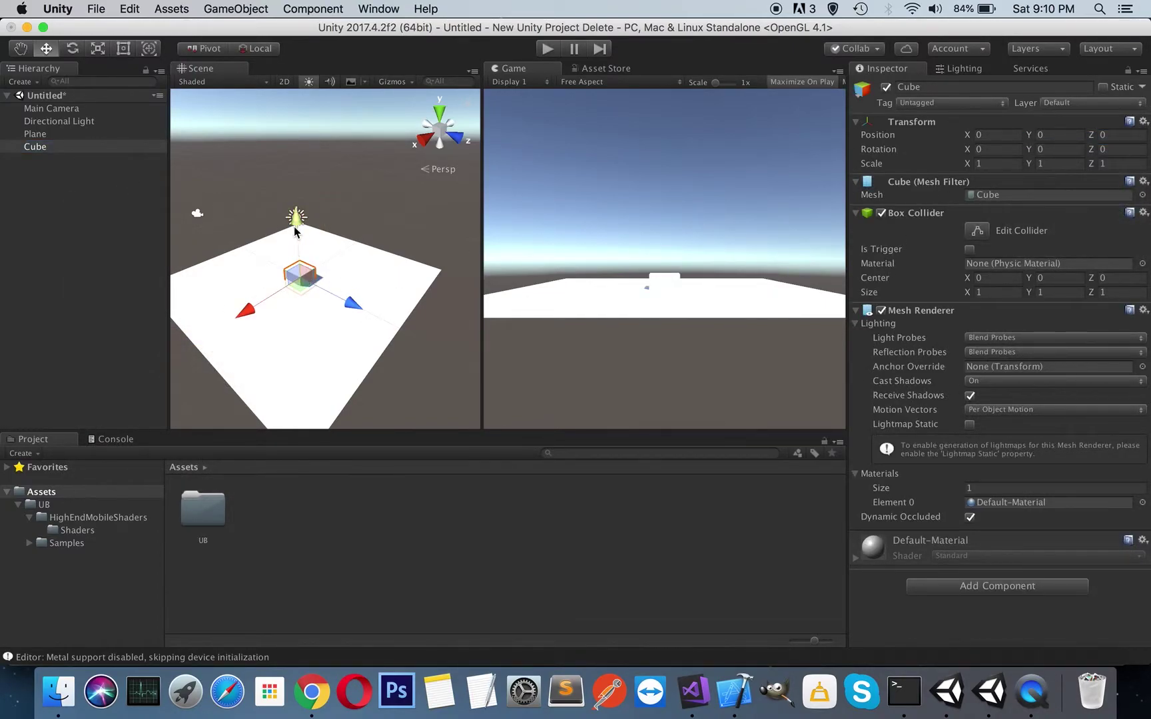
pyautogui.moveTo(297, 218); pyautogui.dragTo(292, 194)
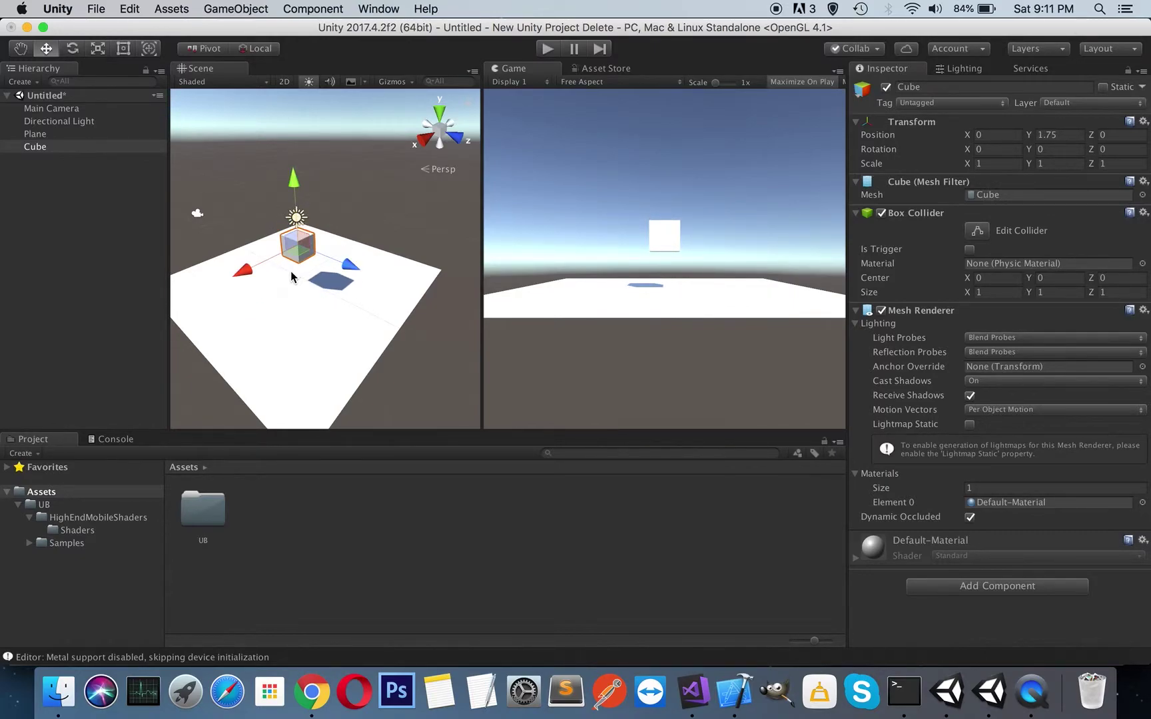
# - Add a sphere at the origin with a reset transform and lower it beneath the plane to about Y -0.74
pyautogui.click(58, 185)
pyautogui.rightClick(58, 185)
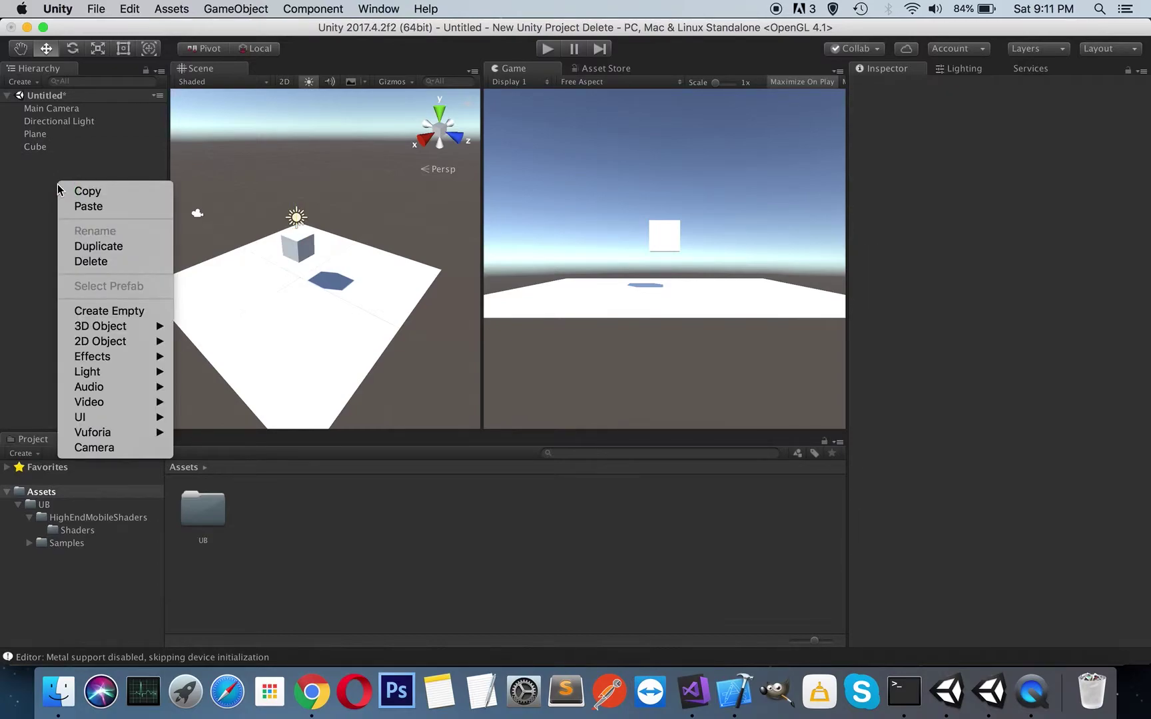
pyautogui.moveTo(126, 327)
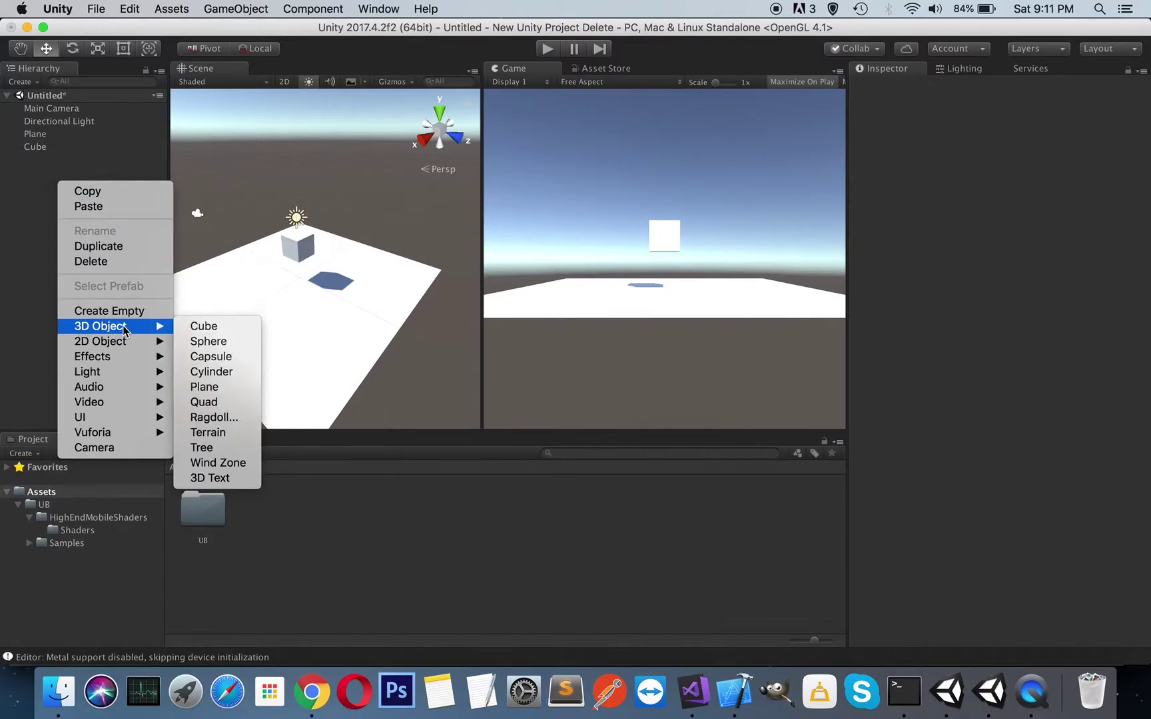
pyautogui.click(210, 343)
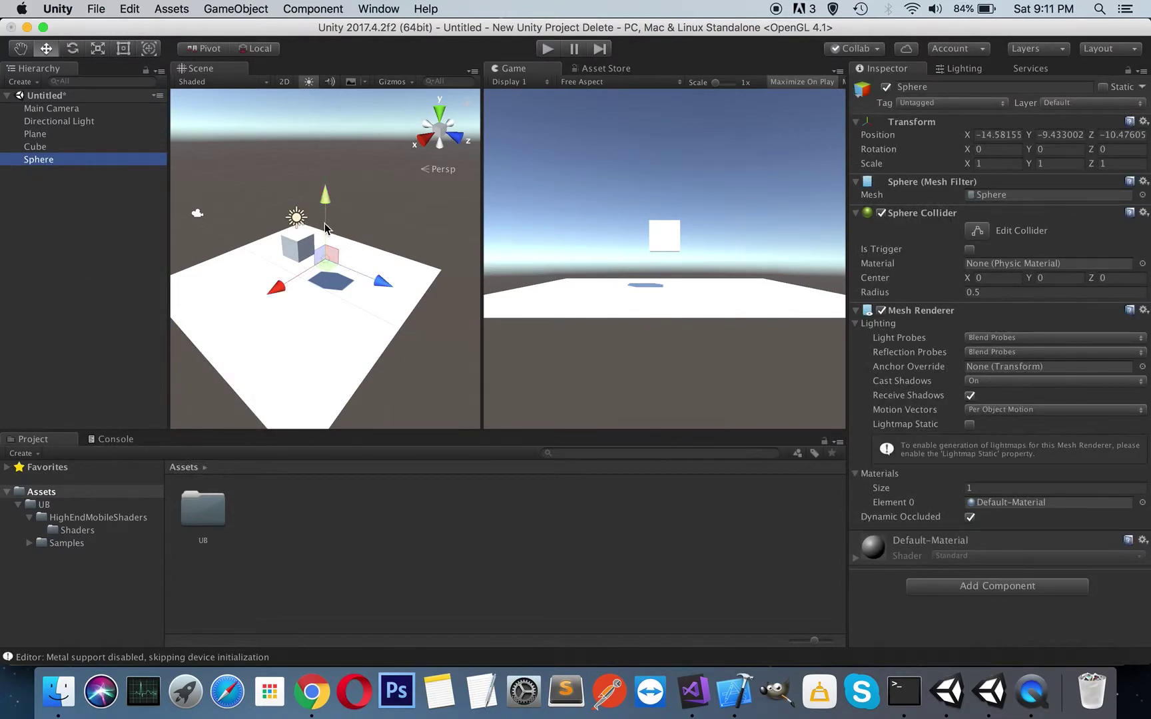
pyautogui.click(1143, 121)
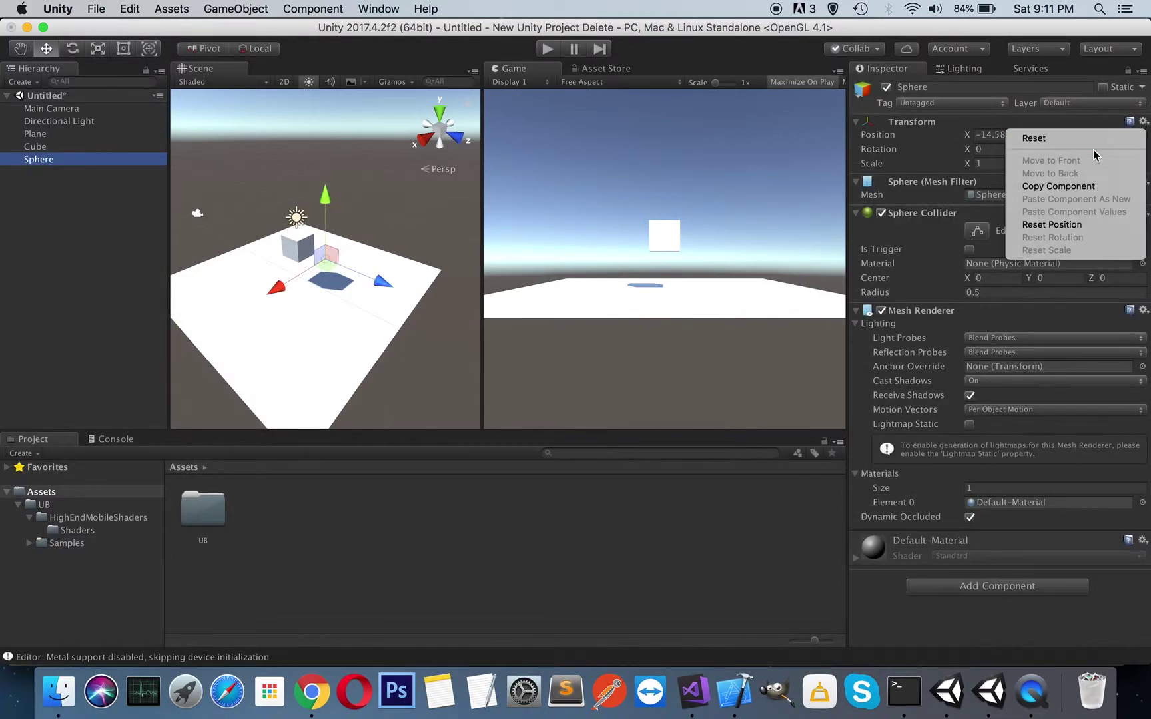
pyautogui.click(1092, 140)
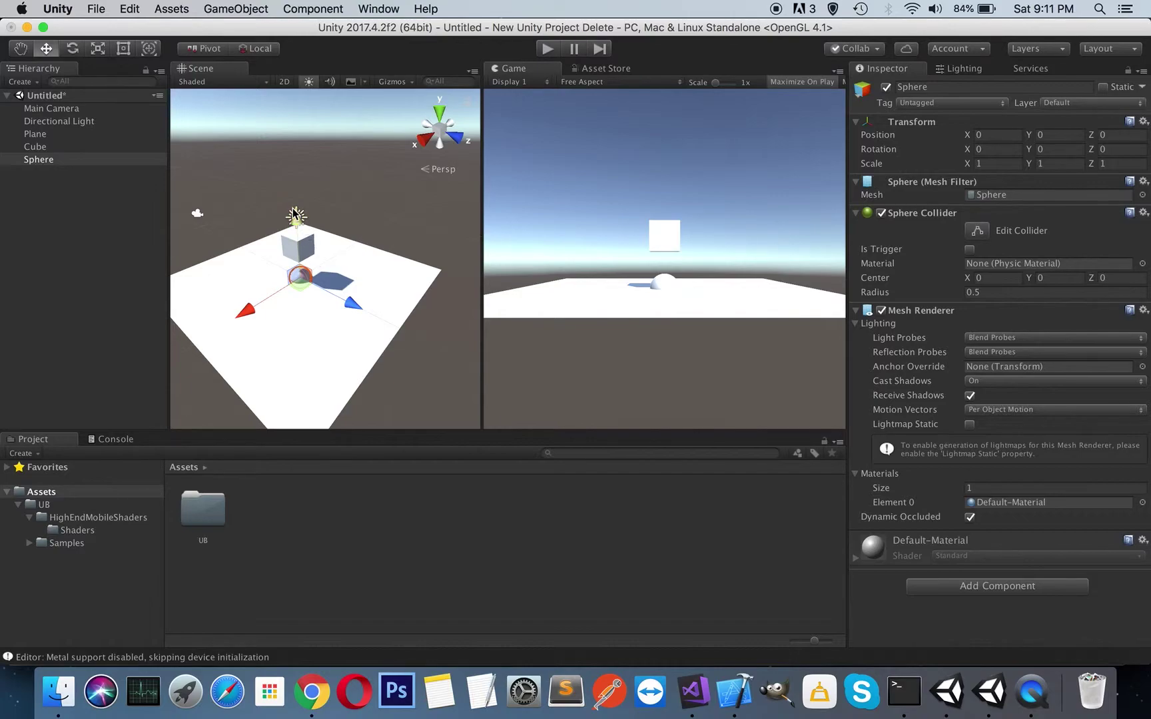
pyautogui.moveTo(296, 218); pyautogui.dragTo(299, 237)
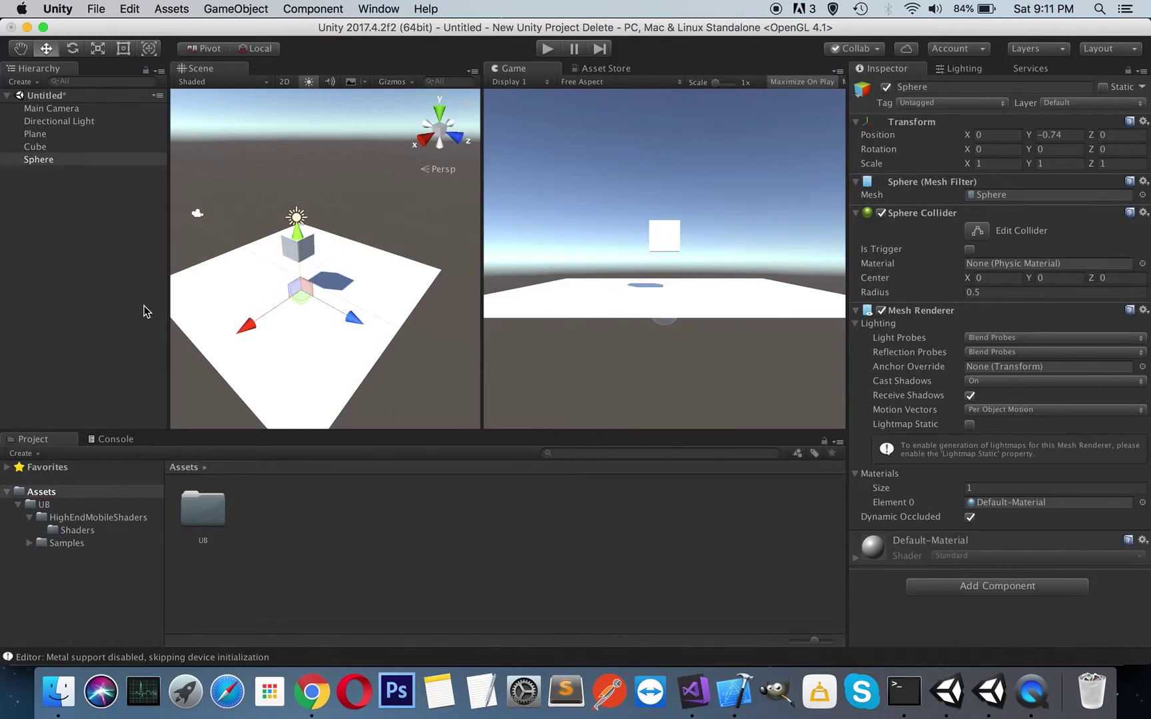
pyautogui.click(223, 190)
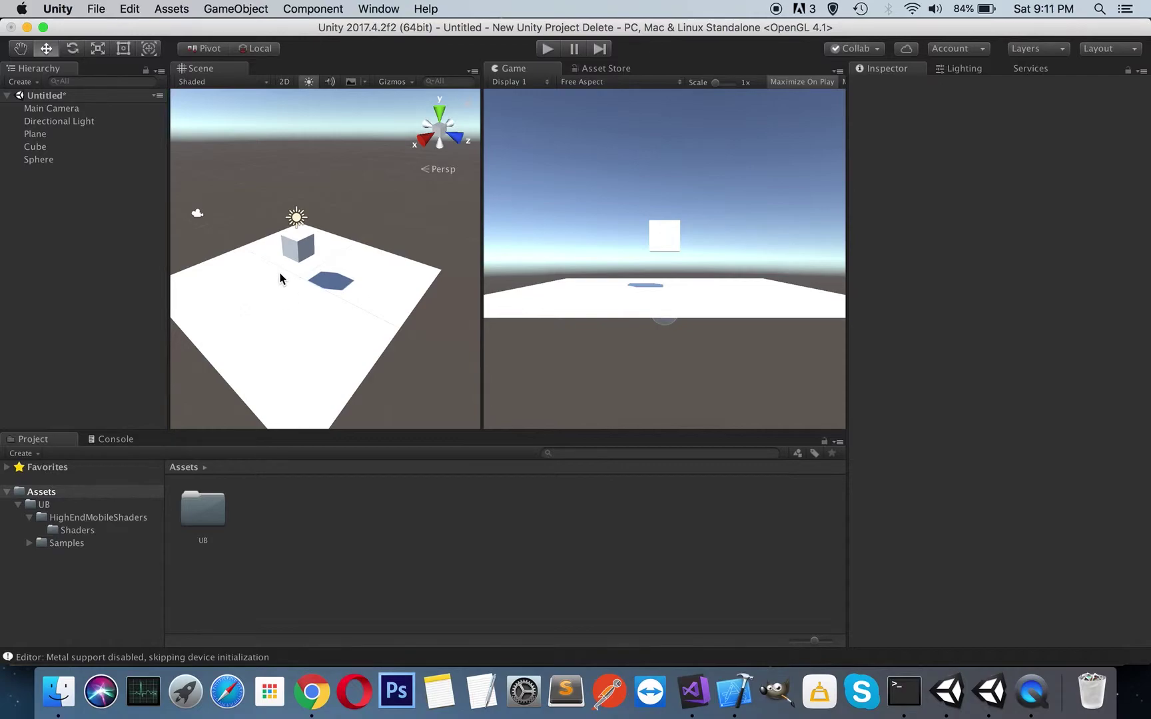
pyautogui.click(50, 133)
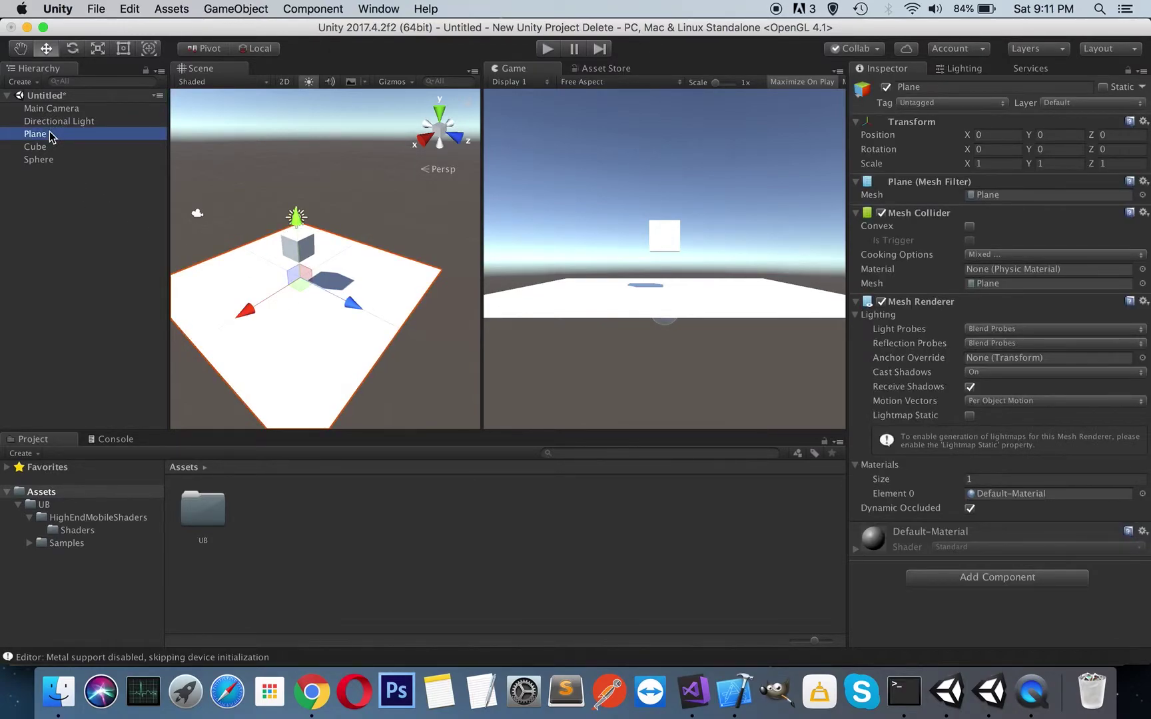
pyautogui.click(120, 324)
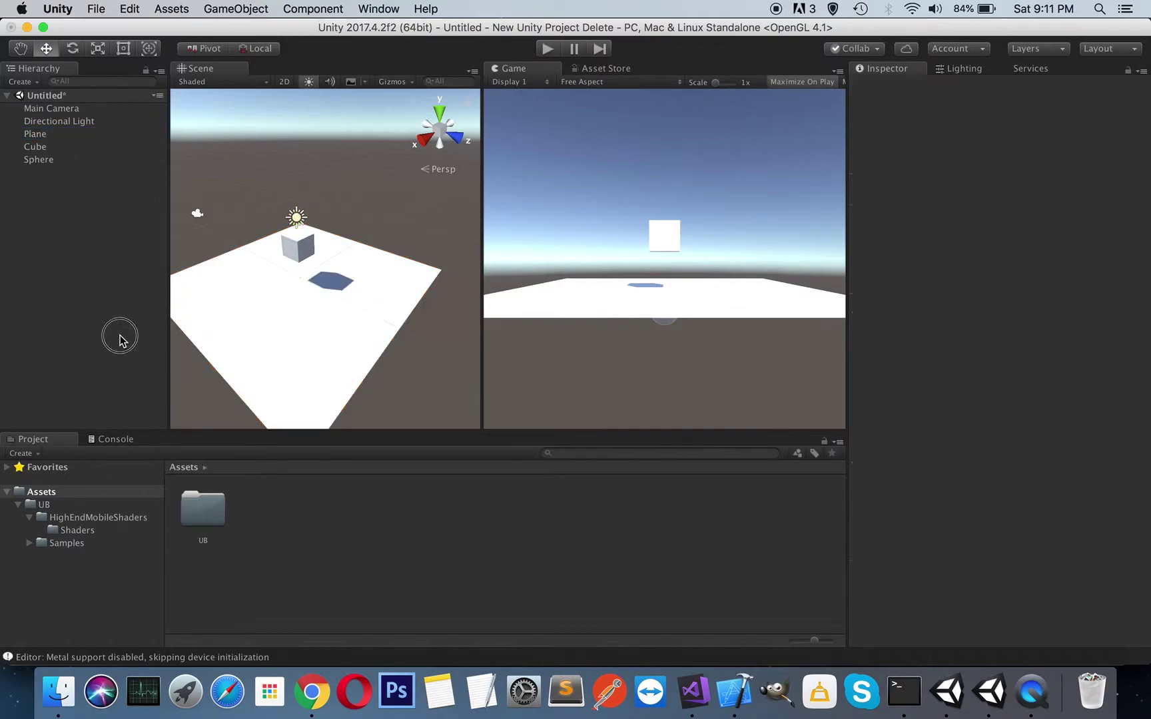
# - Create a new material named "invisible" in the Assets folder
pyautogui.rightClick(275, 526)
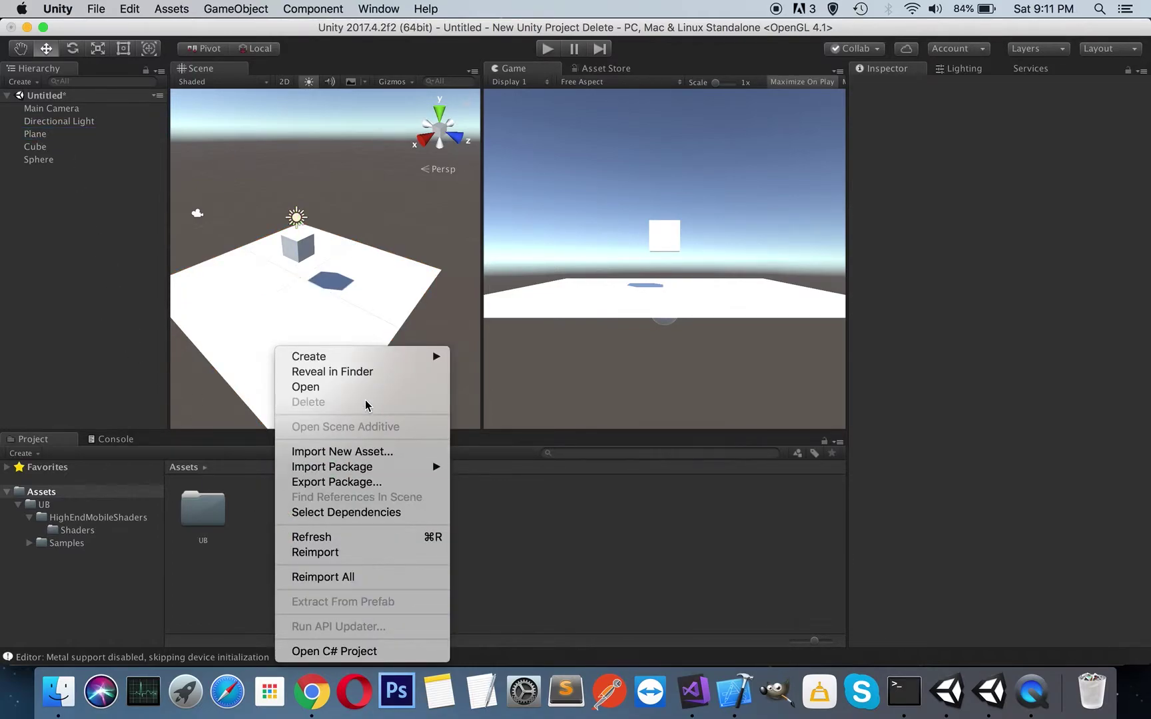
pyautogui.moveTo(400, 356)
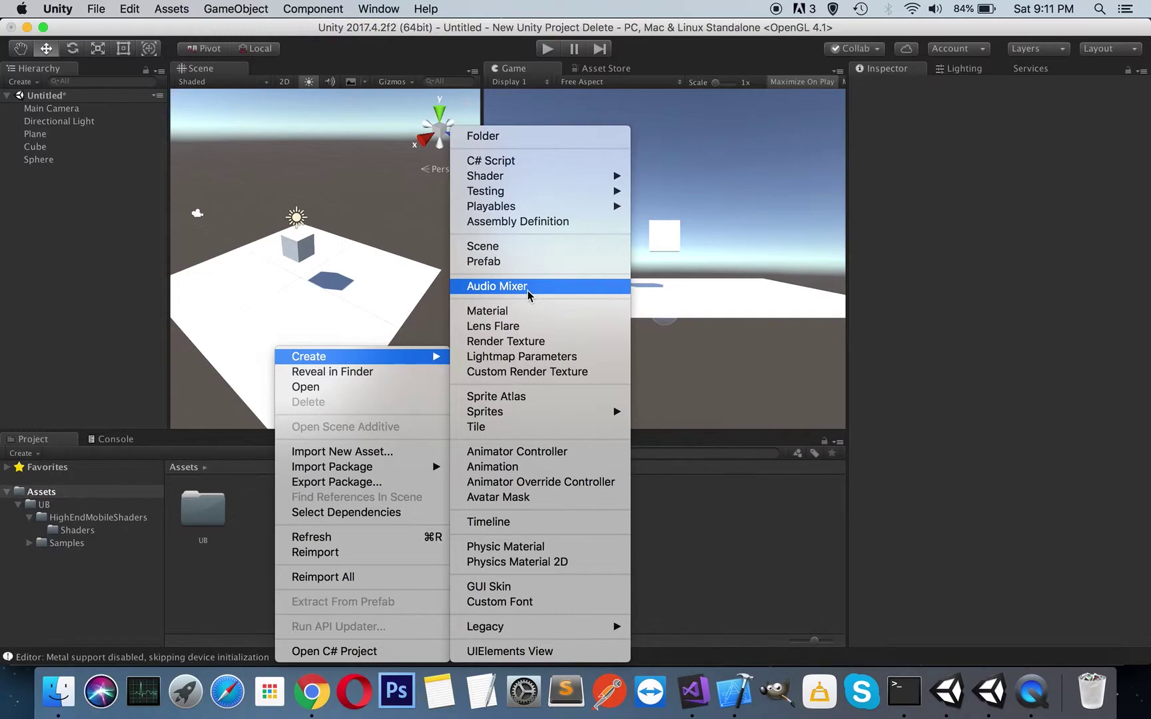
pyautogui.click(356, 477)
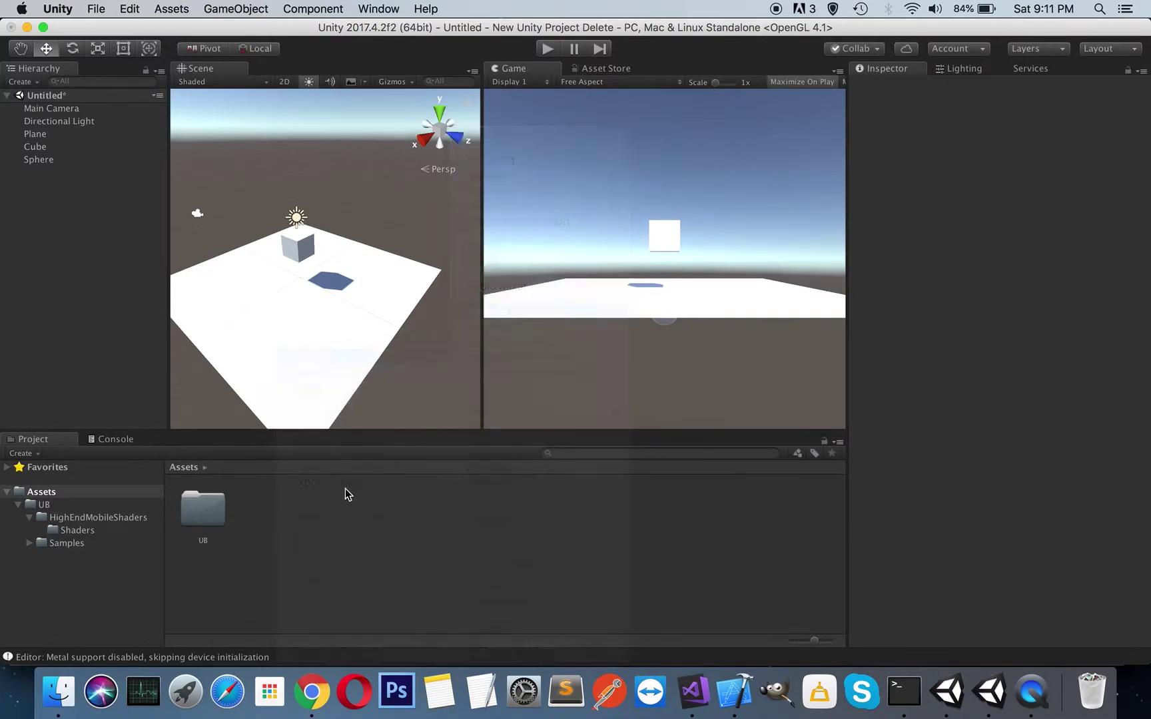
pyautogui.press('BackSpace')
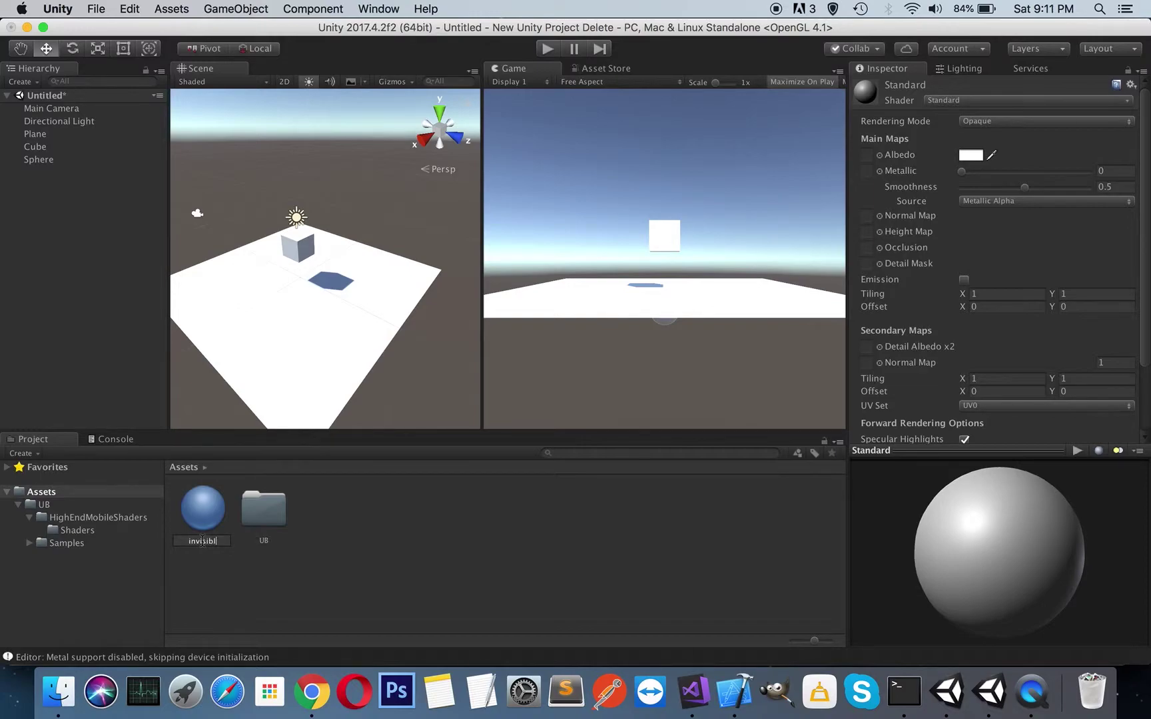
pyautogui.press('Return')
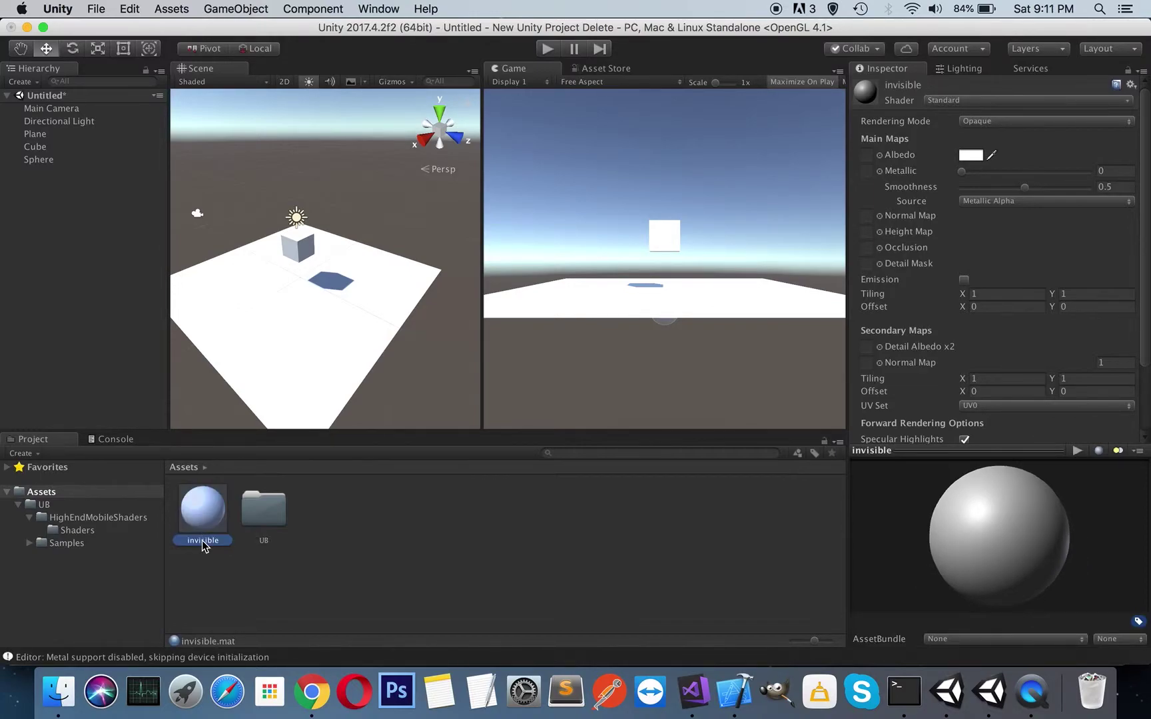
# - Assign the invisible material to the plane and set its shader to UB/InvisiblesDirectional
pyautogui.click(52, 134)
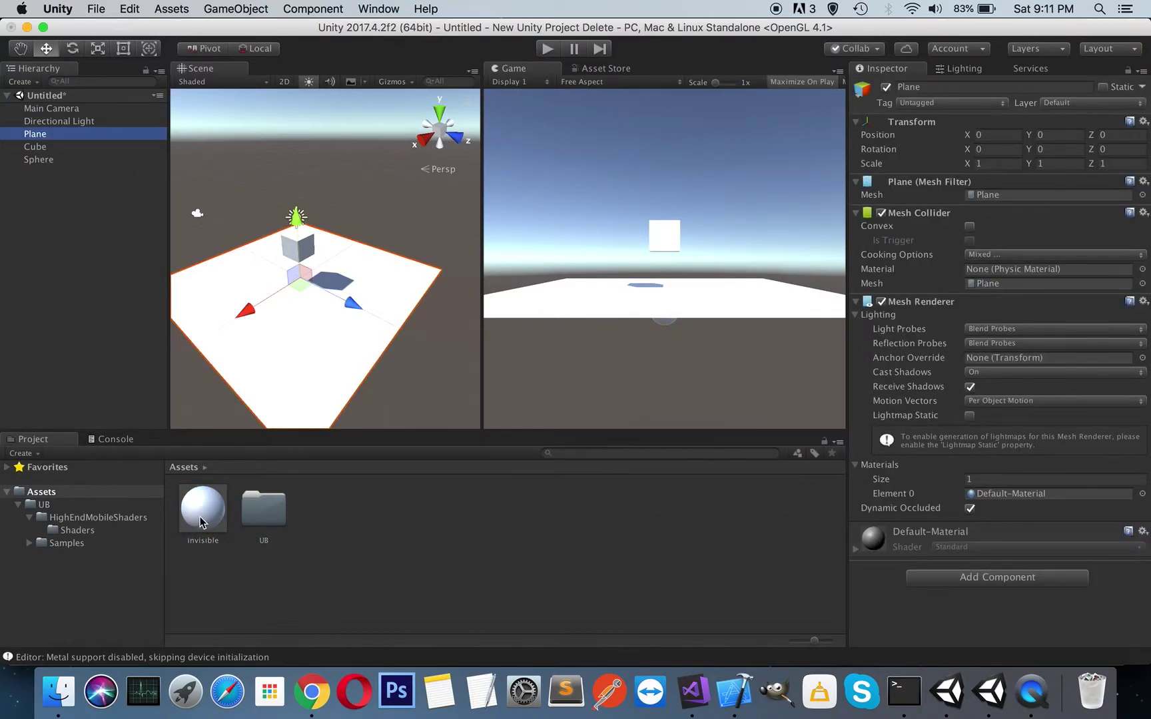
pyautogui.moveTo(202, 521); pyautogui.dragTo(1003, 496)
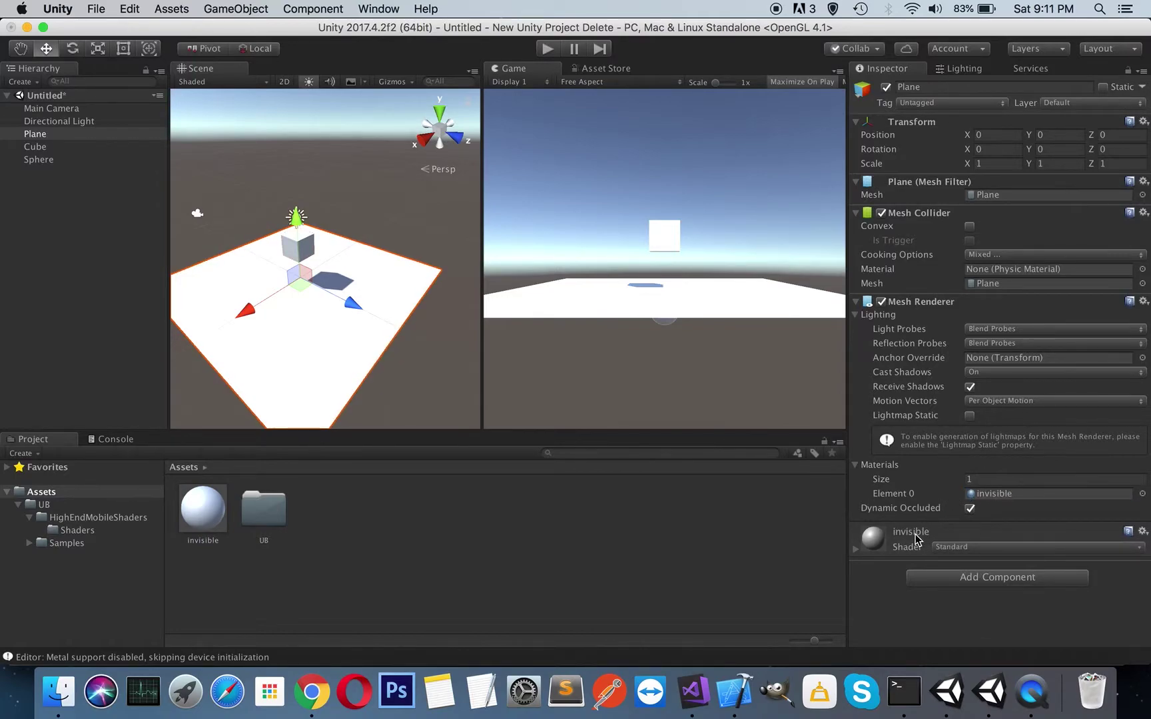
pyautogui.click(961, 548)
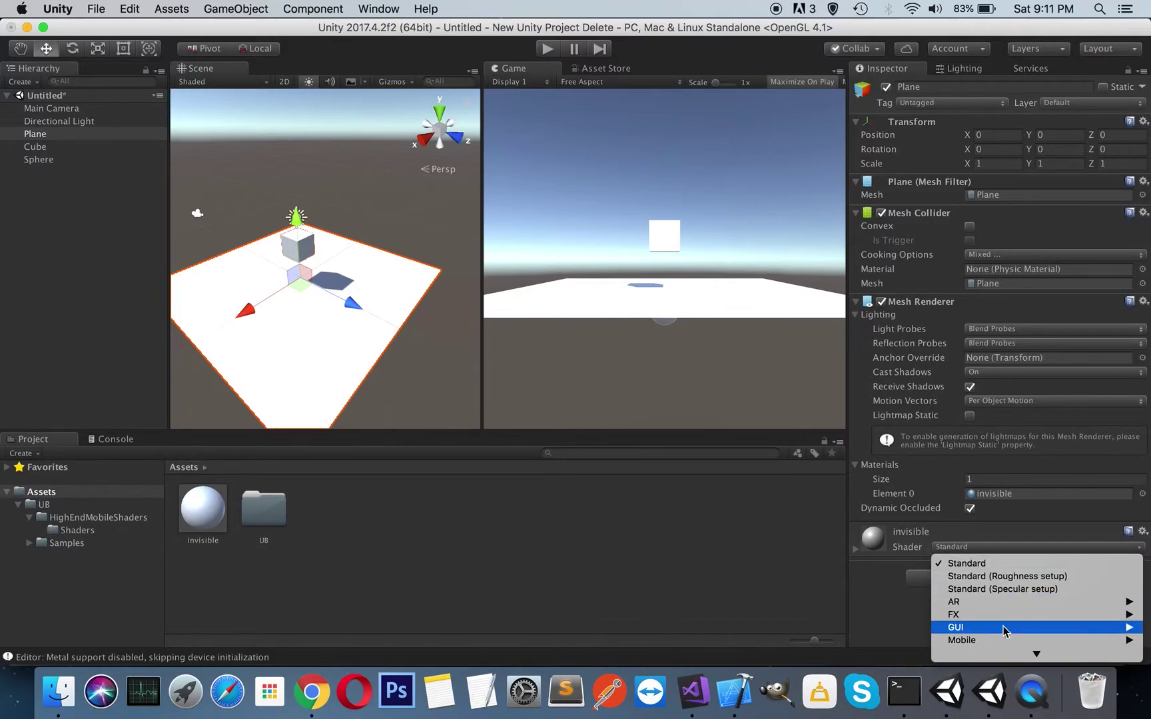
pyautogui.moveTo(983, 585)
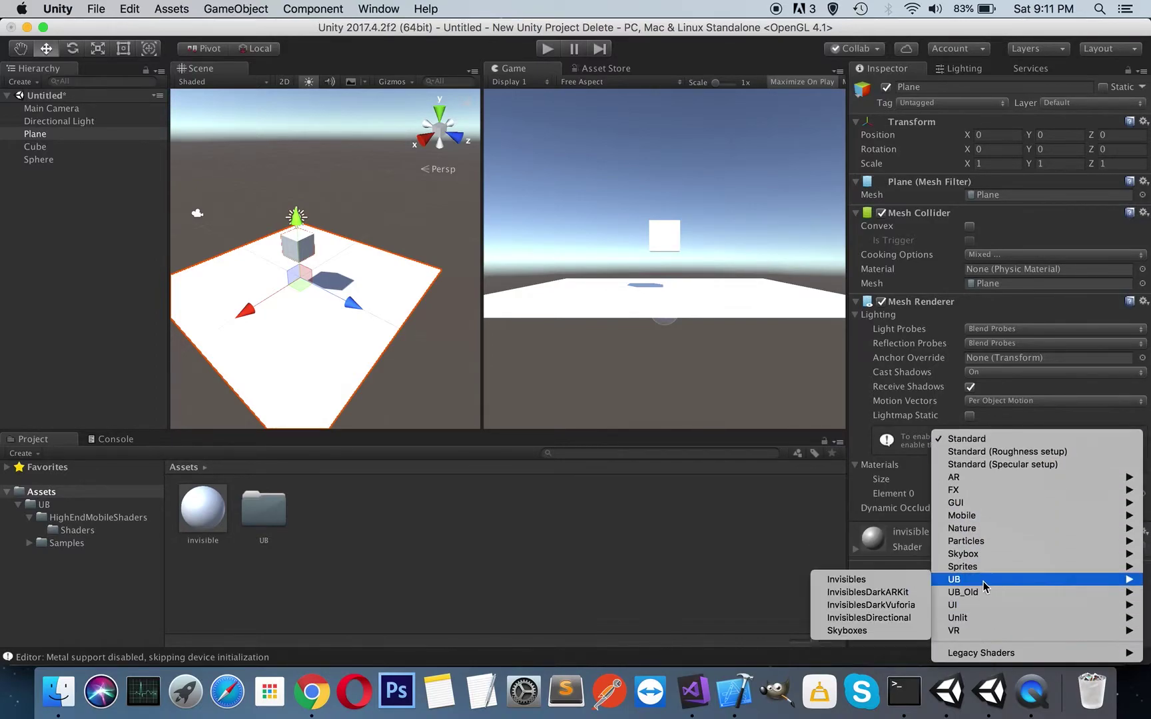
pyautogui.click(881, 620)
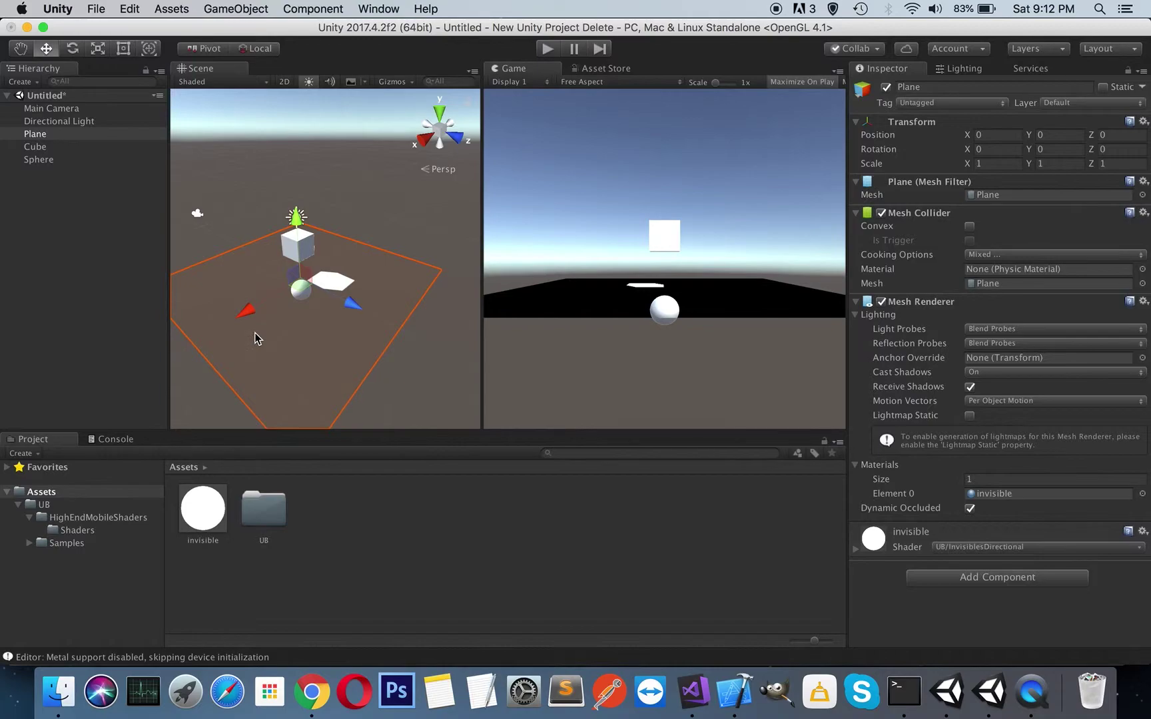
pyautogui.click(253, 187)
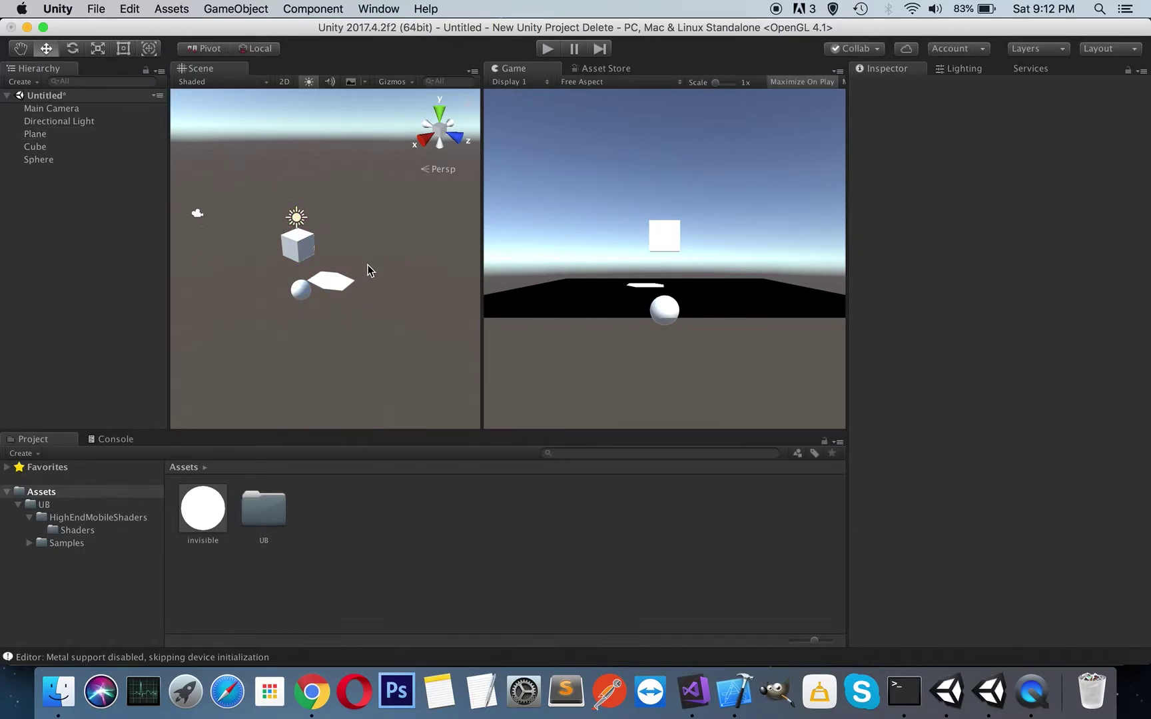
# - Set the Shadow Color of the plane's invisible material to black with an alpha of about 69
pyautogui.click(321, 355)
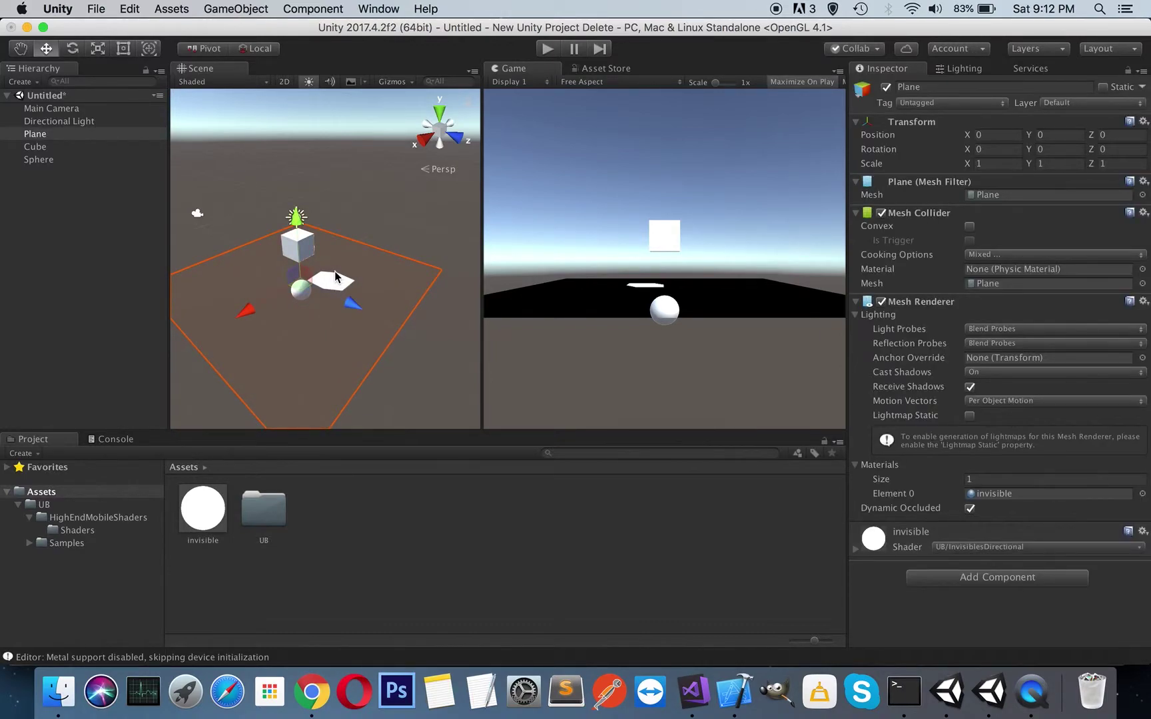
pyautogui.click(907, 536)
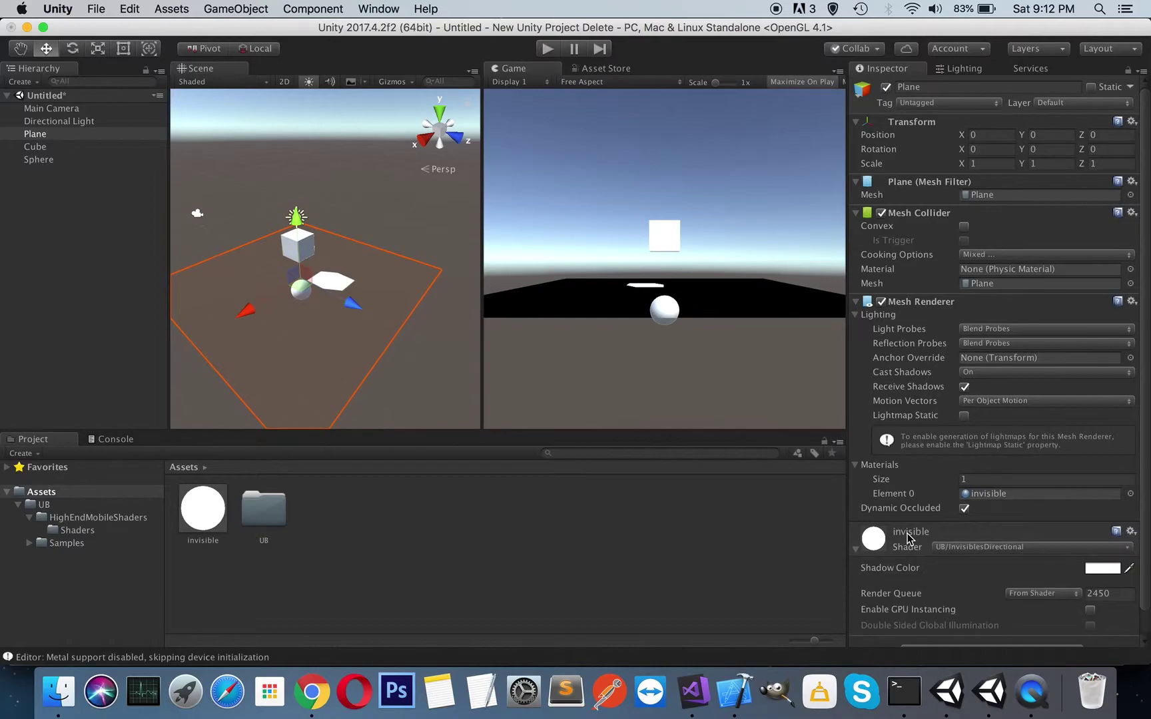
pyautogui.click(1102, 569)
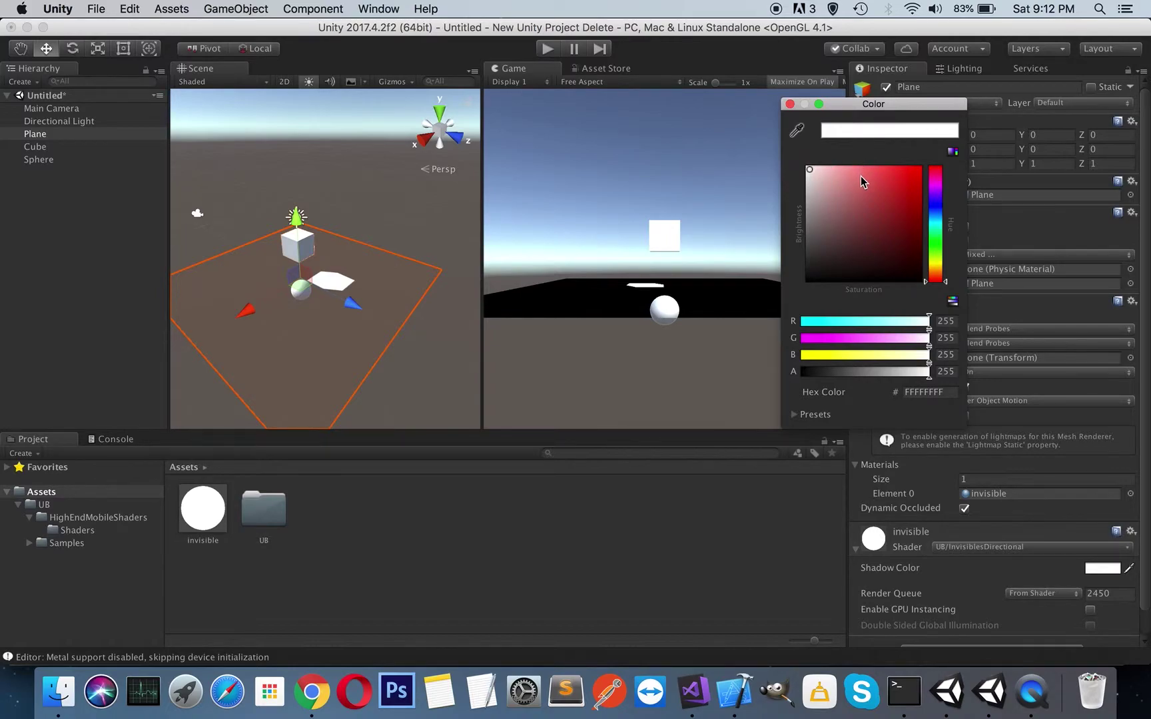
pyautogui.moveTo(862, 181)
pyautogui.mouseDown()
pyautogui.moveTo(897, 180)
pyautogui.moveTo(832, 255)
pyautogui.moveTo(897, 240)
pyautogui.moveTo(920, 185)
pyautogui.moveTo(801, 168)
pyautogui.moveTo(894, 195)
pyautogui.moveTo(803, 293)
pyautogui.moveTo(844, 253)
pyautogui.moveTo(809, 280)
pyautogui.mouseUp()
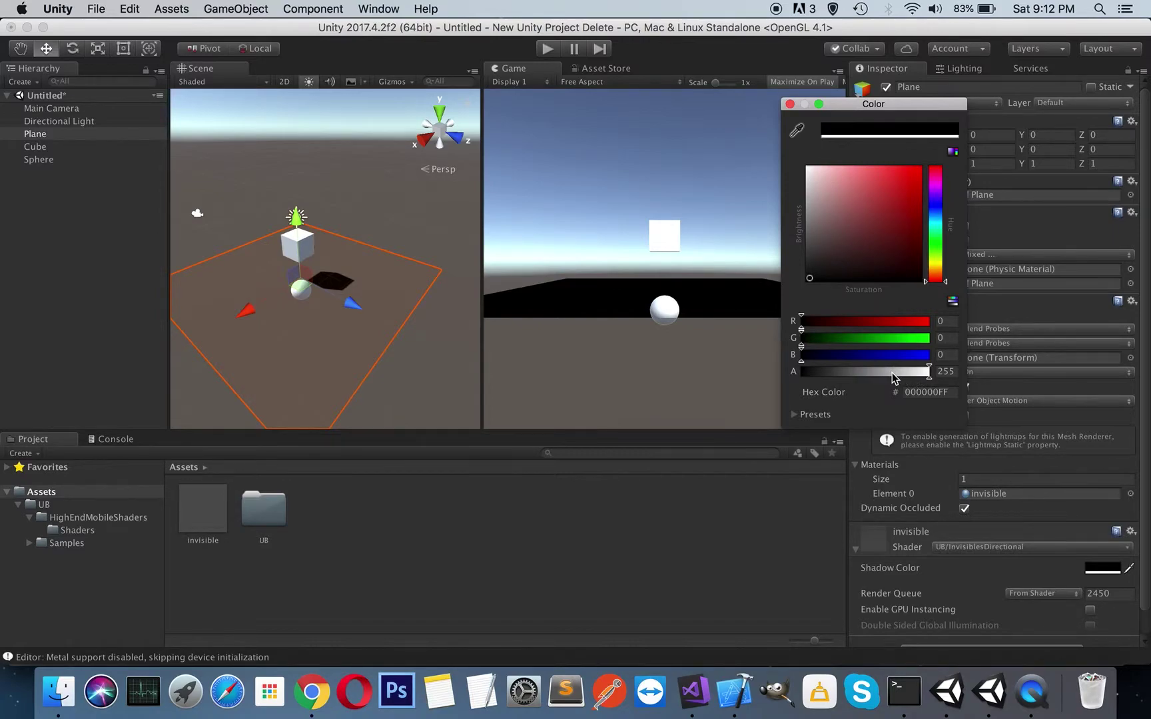
pyautogui.moveTo(892, 373); pyautogui.dragTo(837, 376)
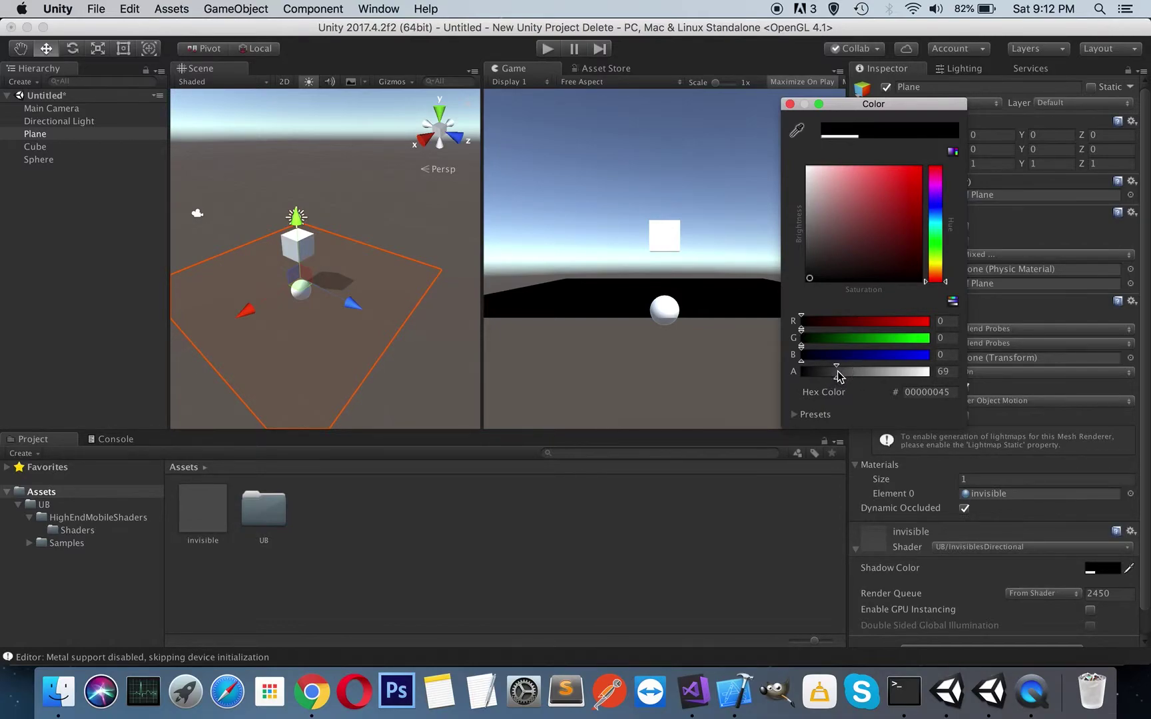
# - Move the sphere horizontally under the cube's shadow, to about X -1.25 and Z 0.7
pyautogui.click(50, 162)
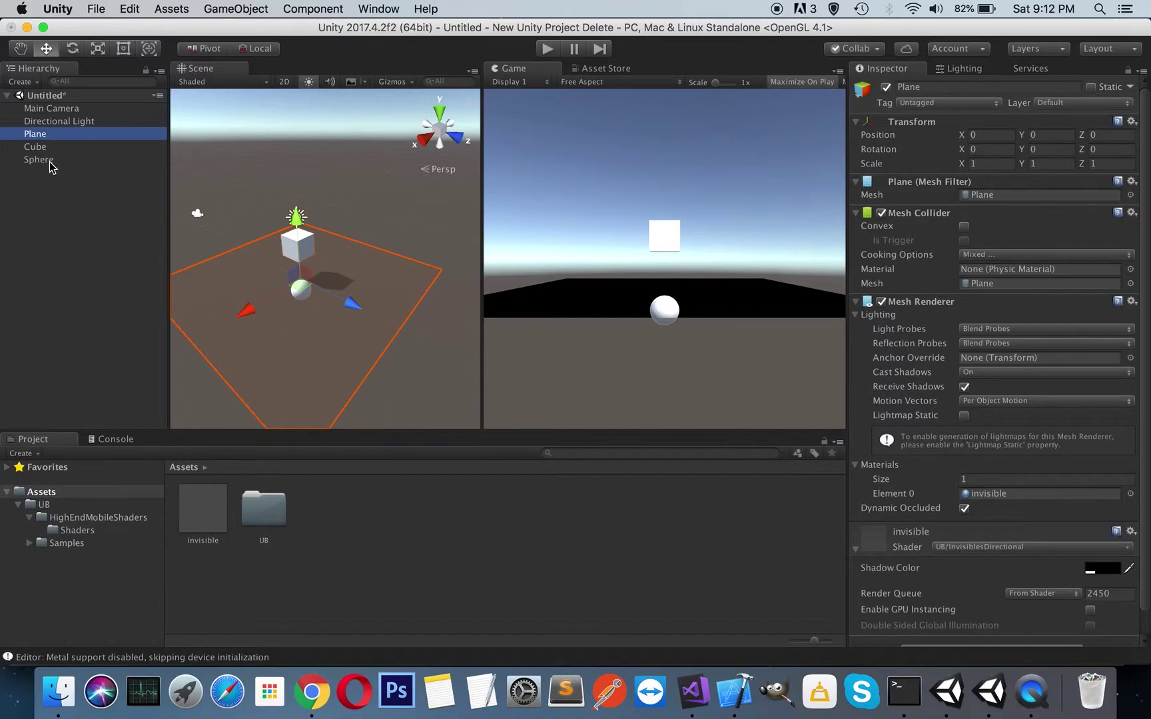
pyautogui.click(50, 163)
pyautogui.moveTo(300, 293); pyautogui.dragTo(326, 300)
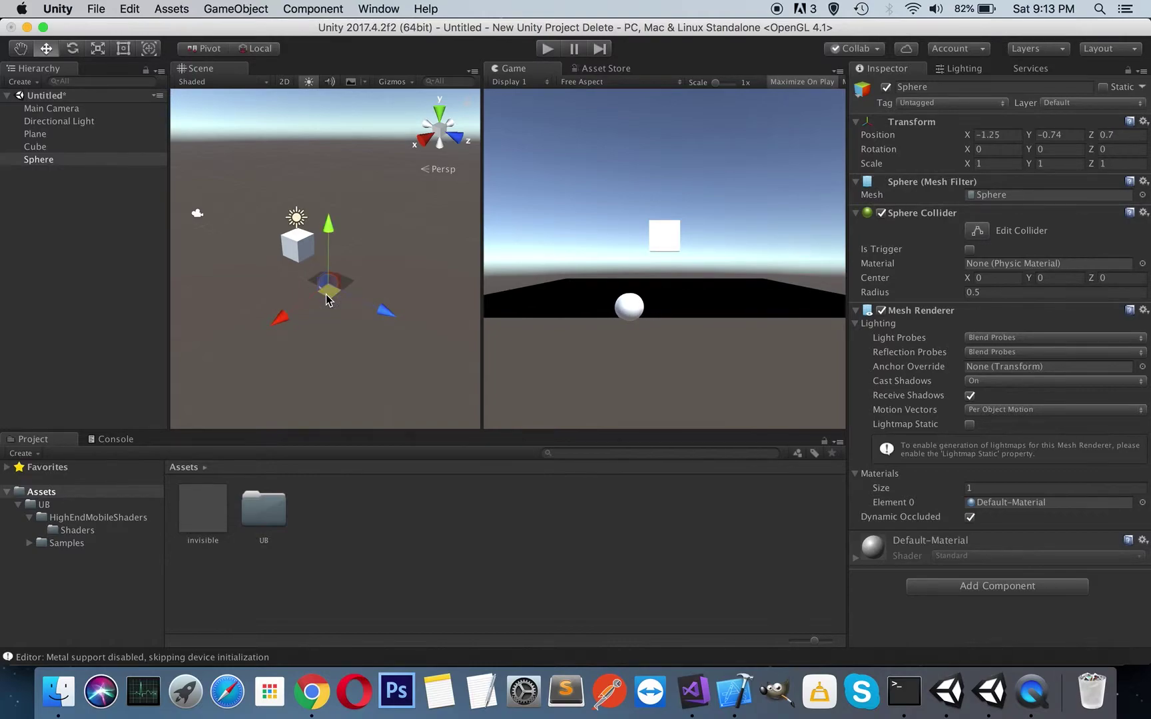
pyautogui.click(368, 175)
# - Align the Main Camera with the Scene view, and realign it from a wider view framed on the camera
pyautogui.moveTo(351, 229); pyautogui.dragTo(362, 193, button='right')
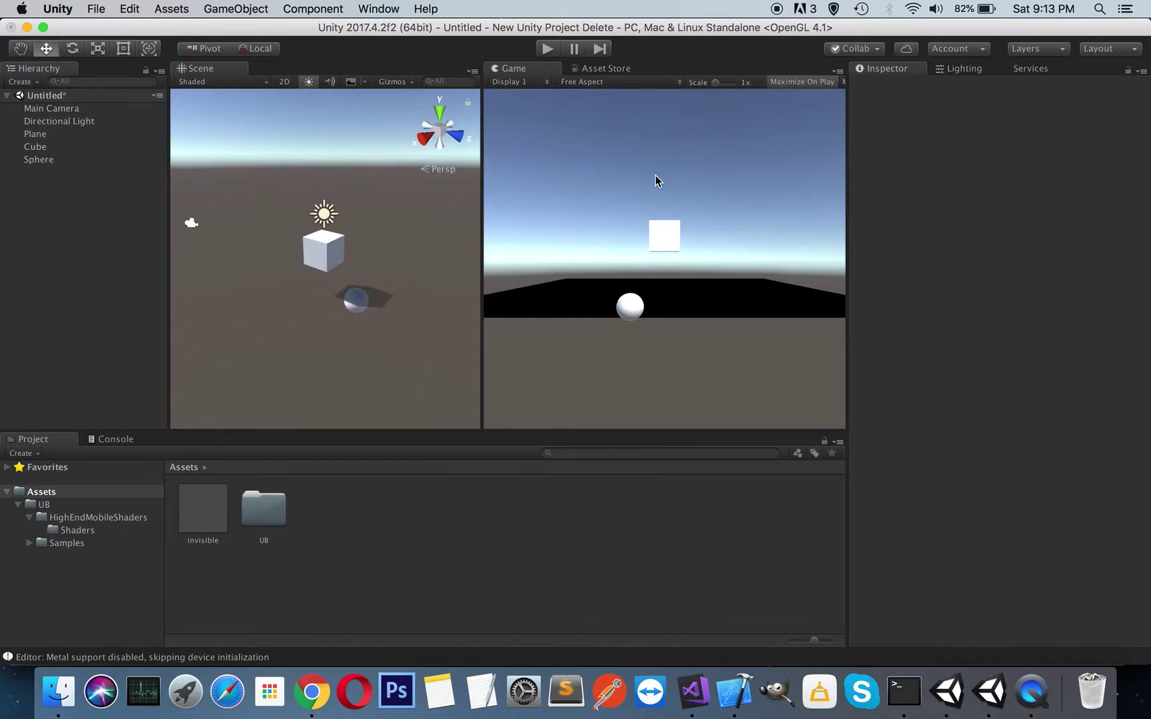
pyautogui.click(55, 108)
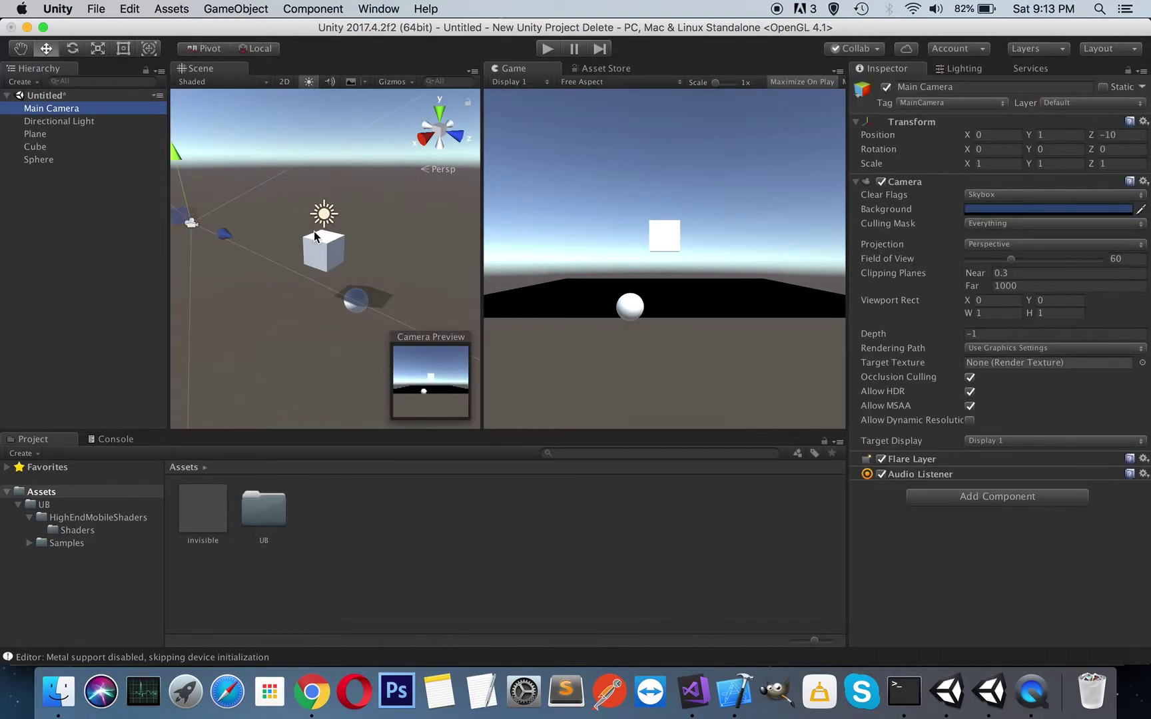
pyautogui.click(65, 103)
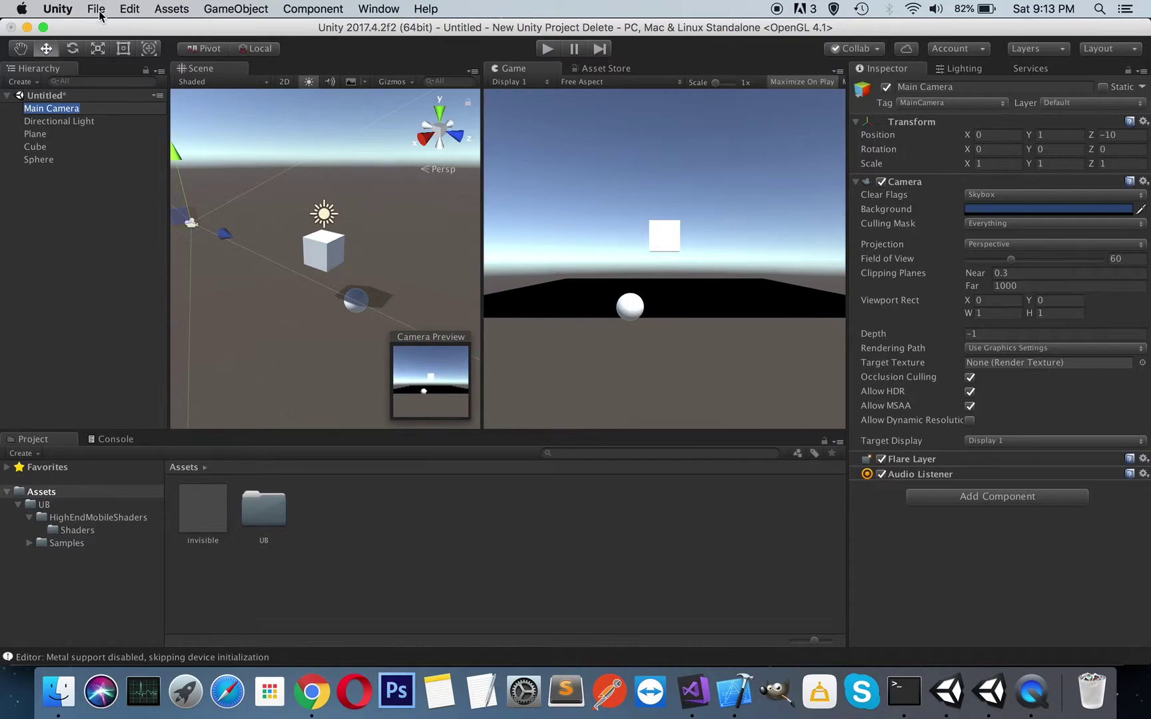
pyautogui.click(128, 10)
pyautogui.moveTo(168, 10)
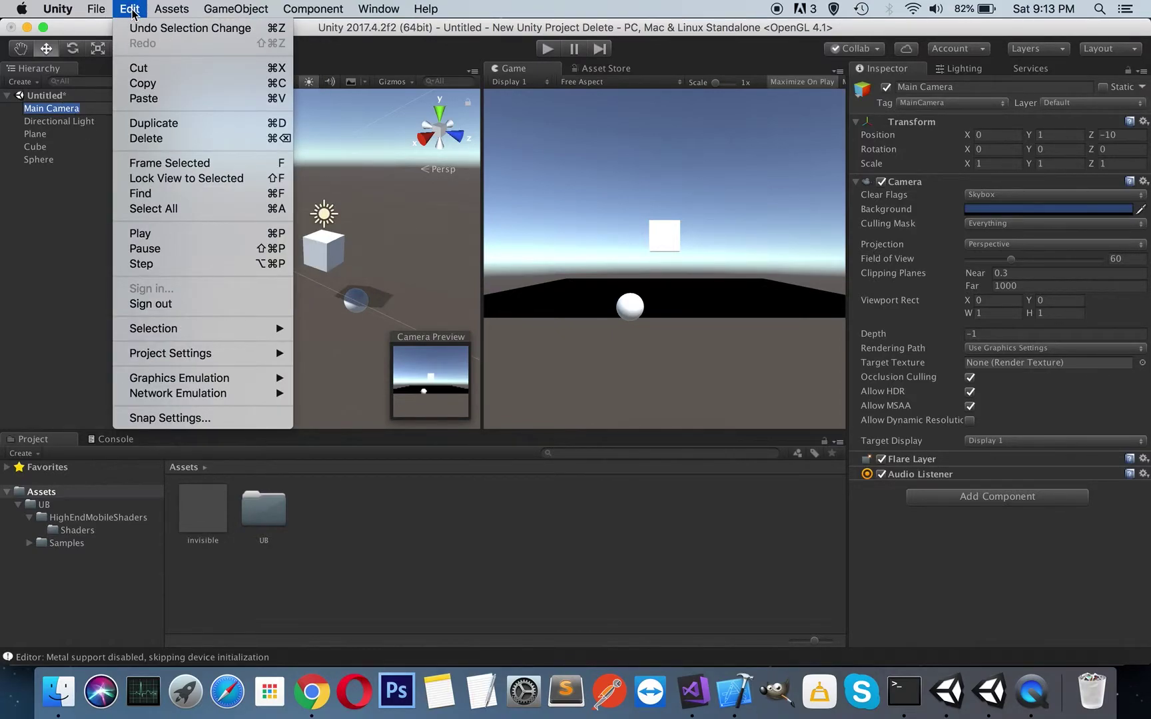
pyautogui.moveTo(236, 9)
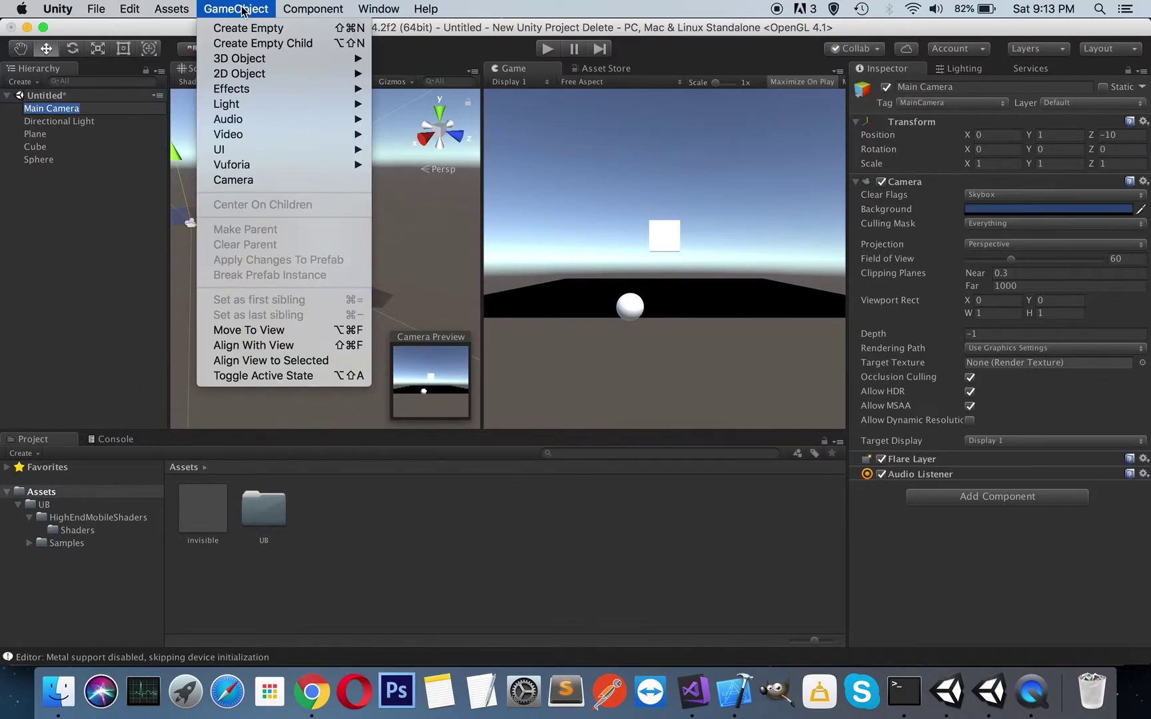
pyautogui.click(295, 346)
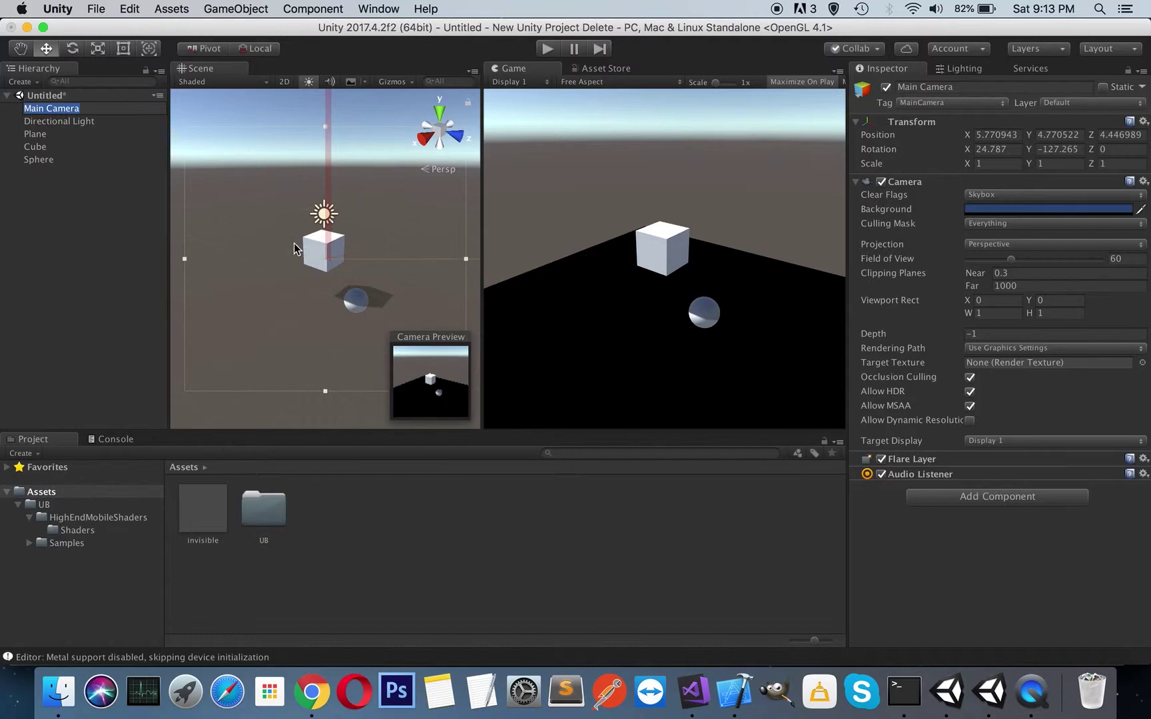
pyautogui.press('f')
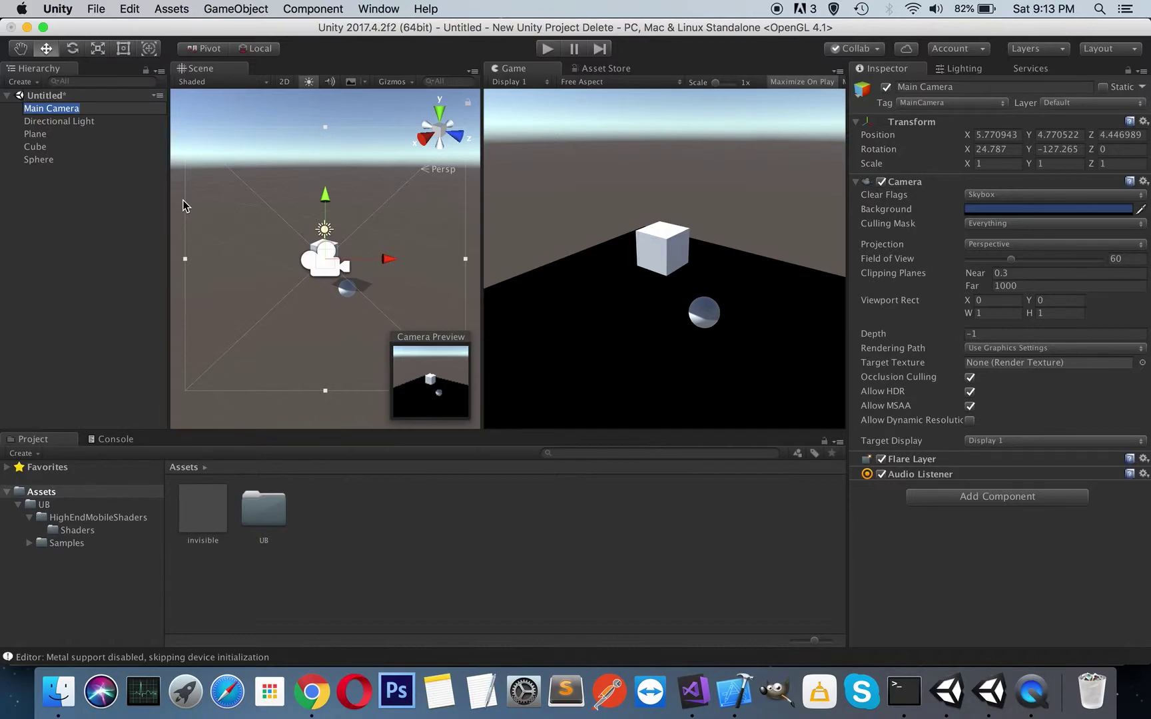
pyautogui.press('super+shift+f')
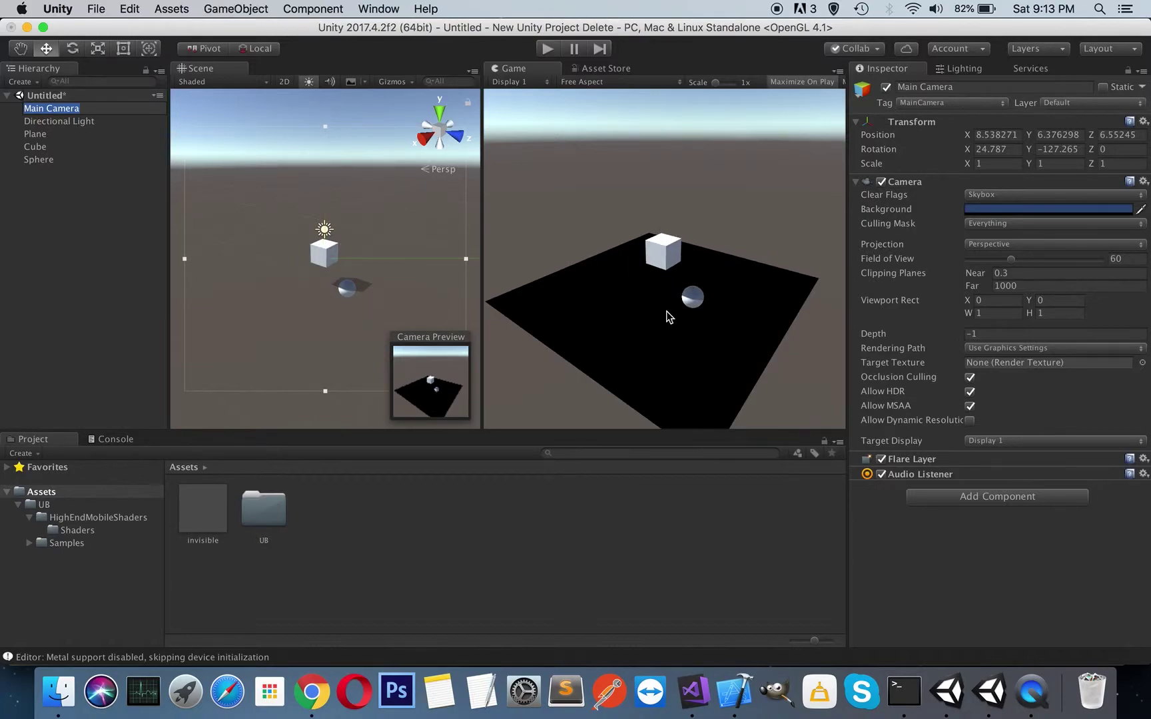
pyautogui.click(624, 301)
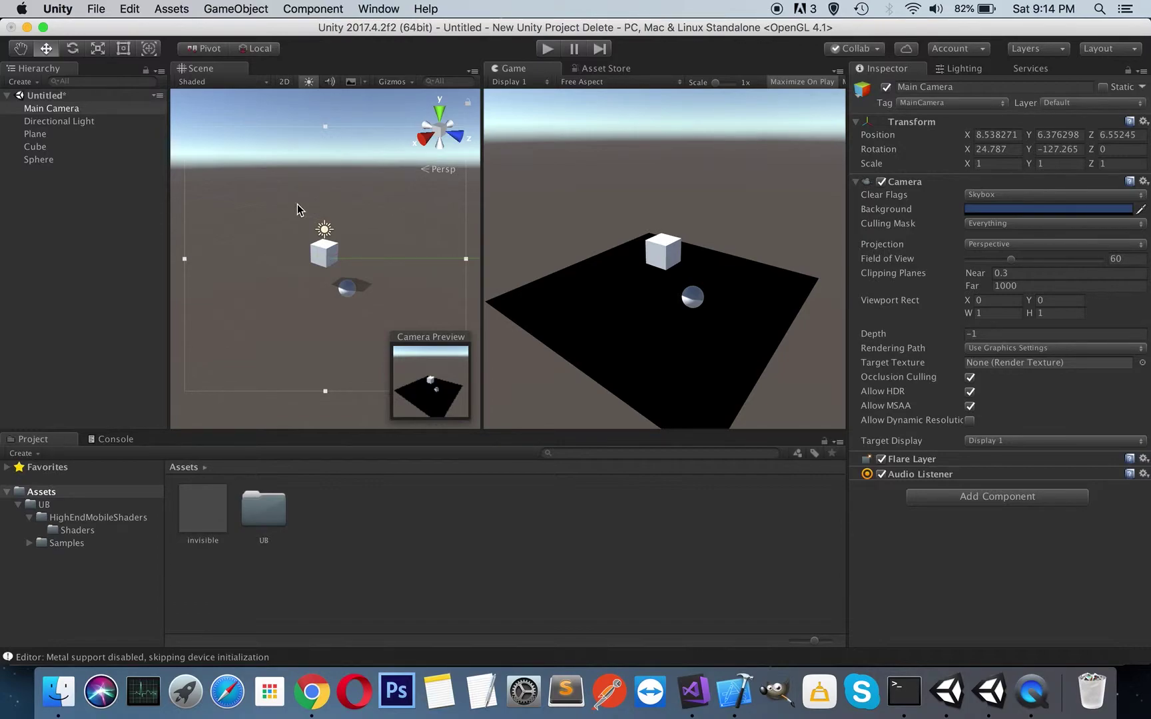
# - Add a second cube to the scene and reset its transform to the origin
pyautogui.click(70, 200)
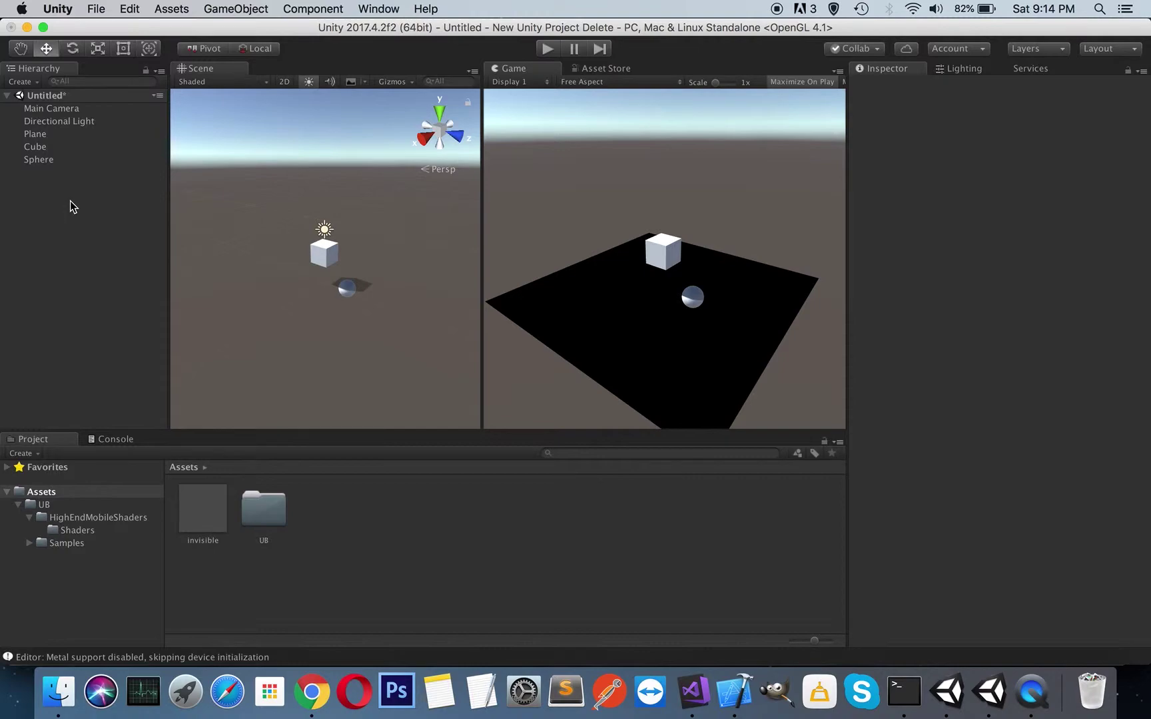
pyautogui.rightClick(70, 200)
pyautogui.moveTo(133, 345)
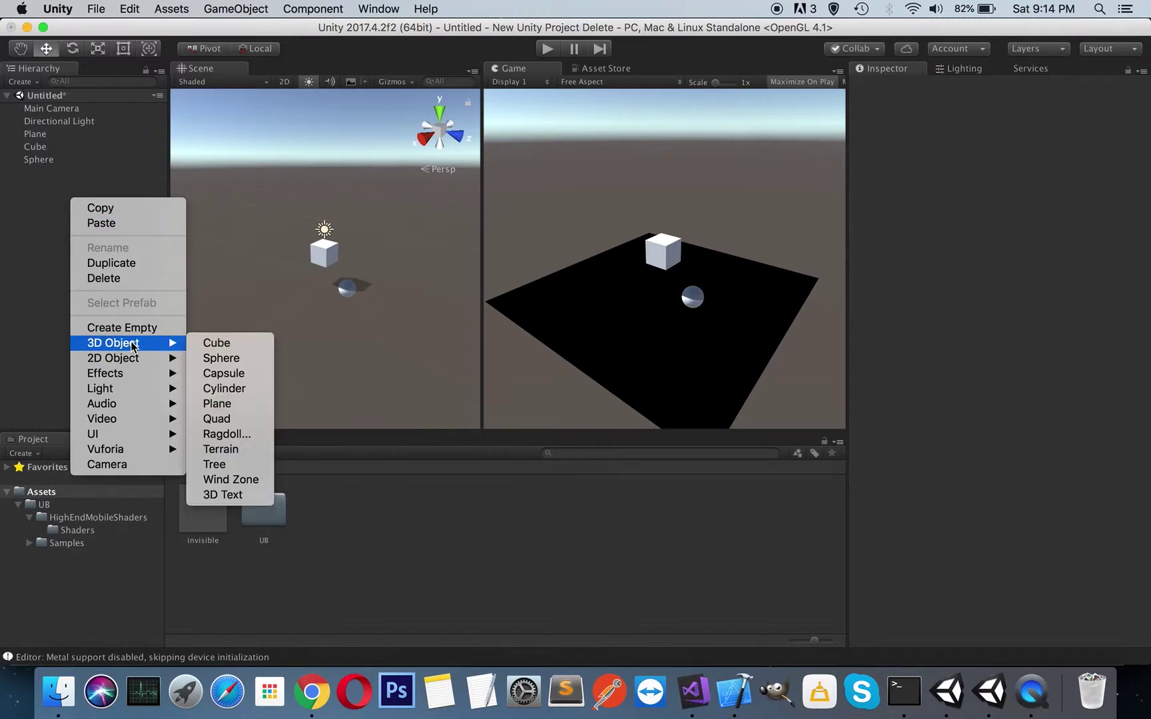
pyautogui.click(220, 342)
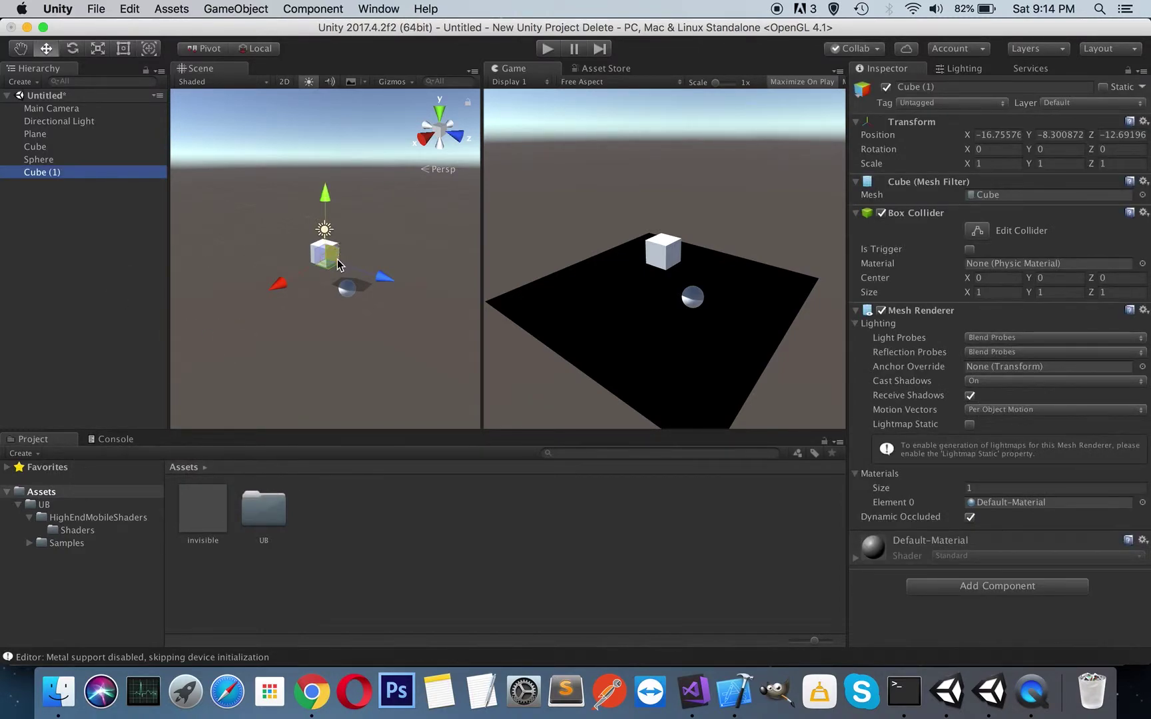
pyautogui.moveTo(328, 267)
pyautogui.mouseDown()
pyautogui.moveTo(323, 298)
pyautogui.moveTo(327, 289)
pyautogui.mouseUp()
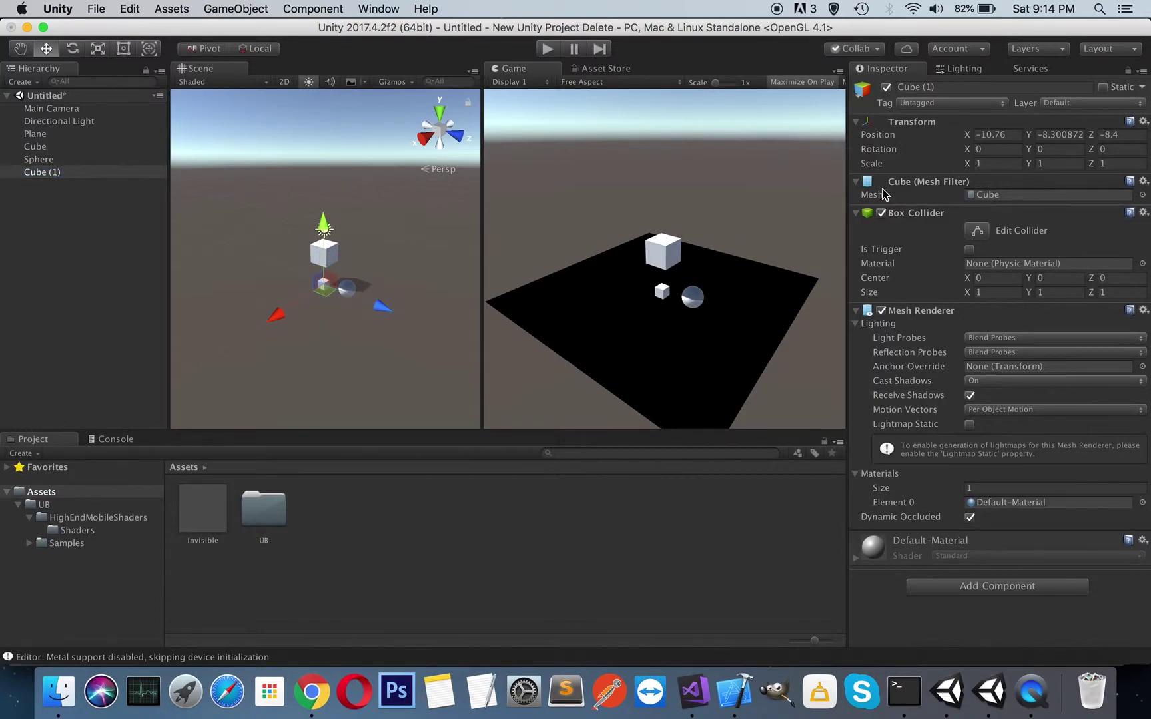
pyautogui.click(1142, 122)
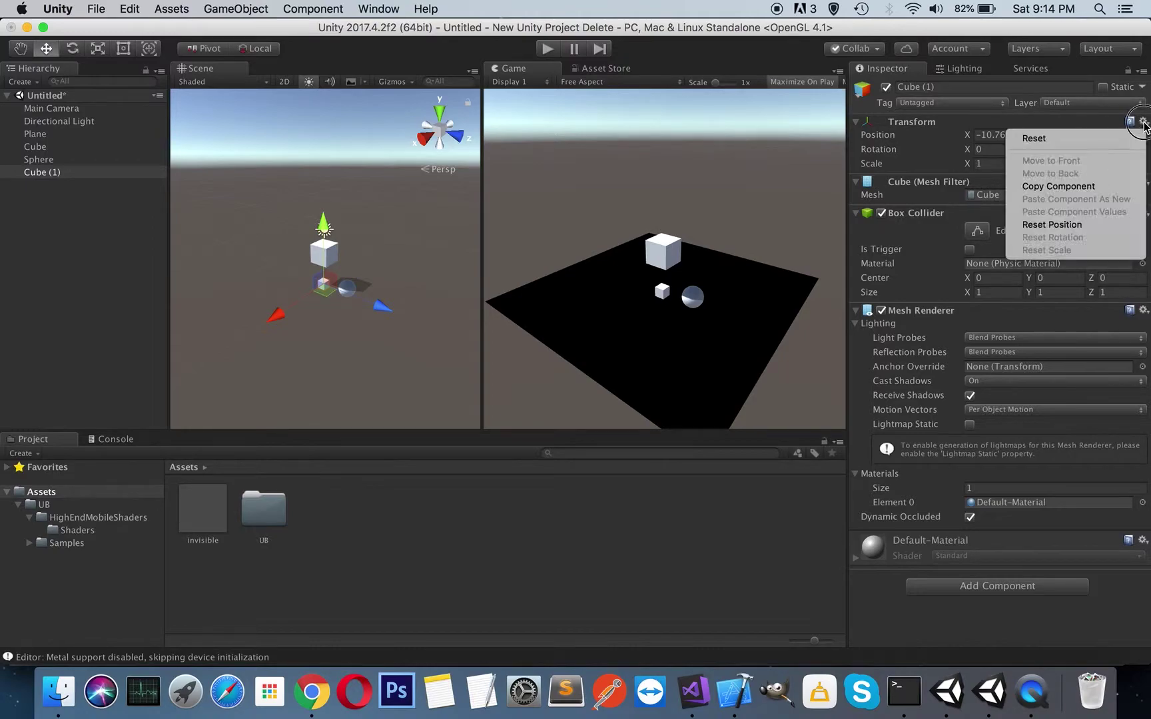
pyautogui.click(1106, 138)
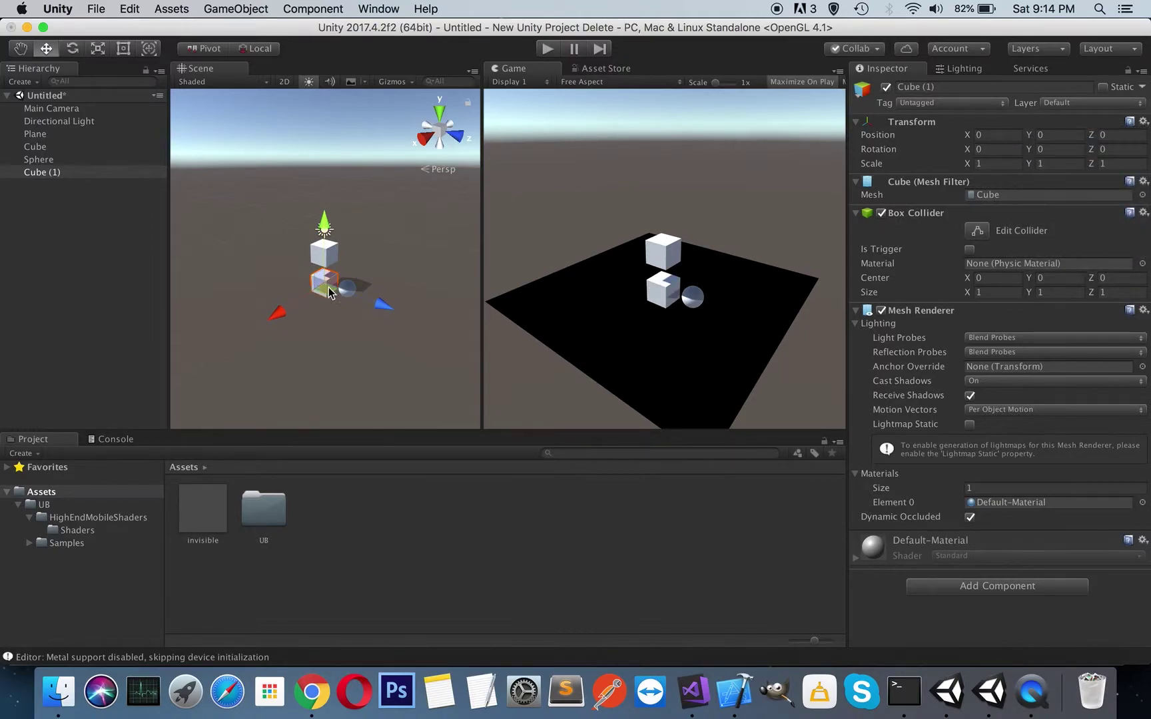
pyautogui.keyDown('alt'); pyautogui.moveTo(323, 354); pyautogui.dragTo(340, 313); pyautogui.keyUp('alt')
# - Rename the new cube as "Cube SkyBox"
pyautogui.click(55, 174)
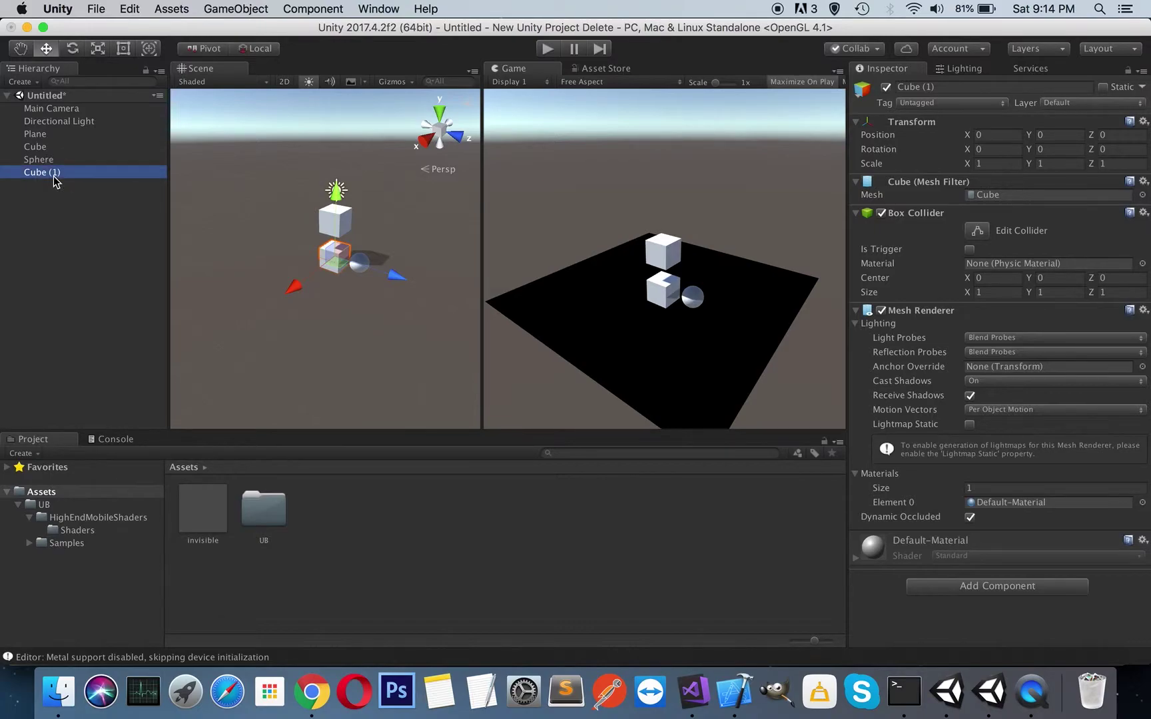
pyautogui.click(50, 172)
pyautogui.write('Cube Sku')
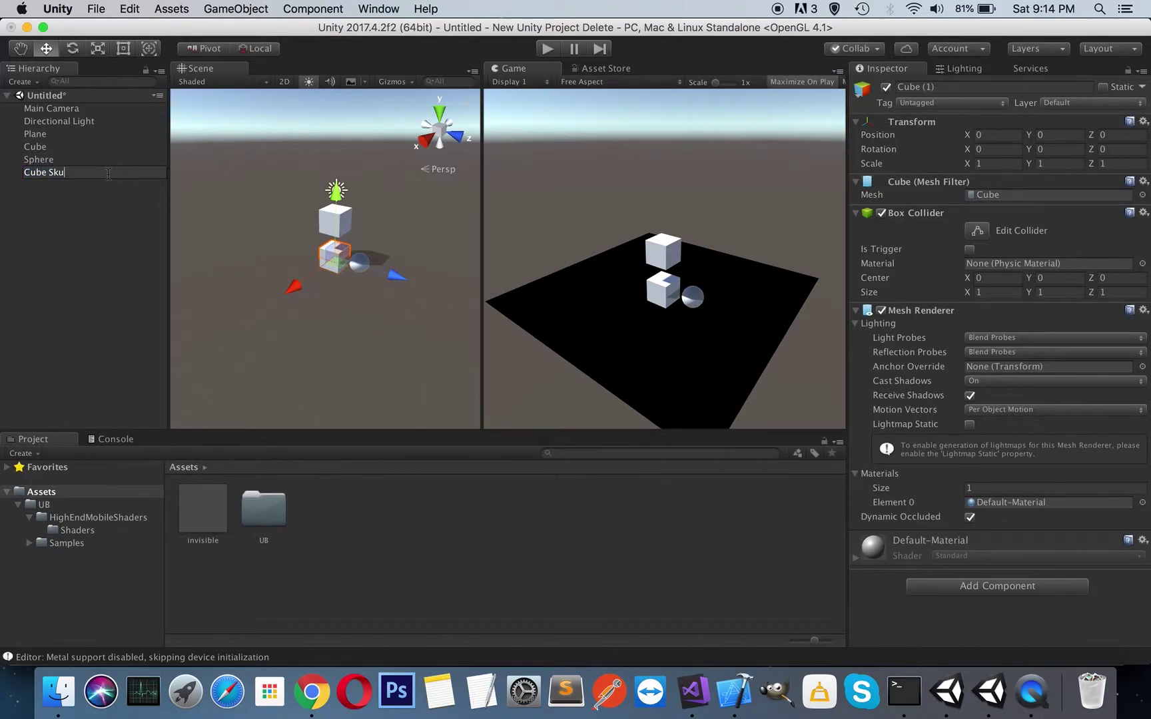
pyautogui.press('Return')
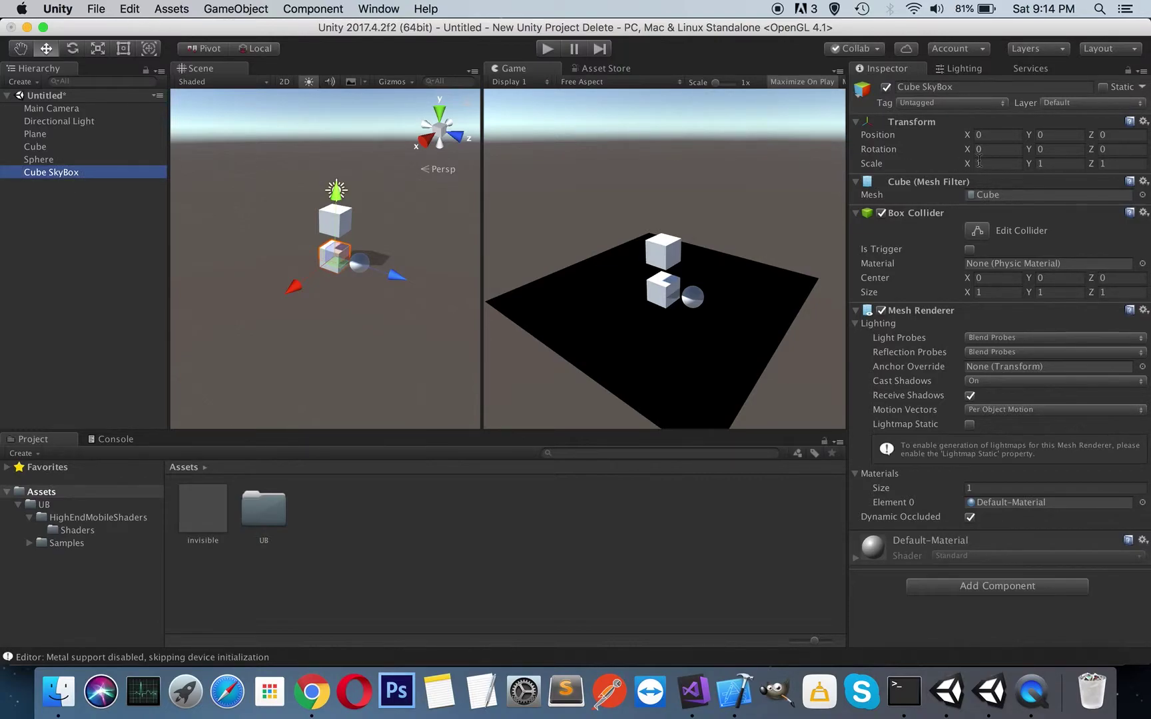
# - Scale Cube SkyBox to 100 on the X, Y and Z axes and check its size around the scene
pyautogui.click(1006, 164)
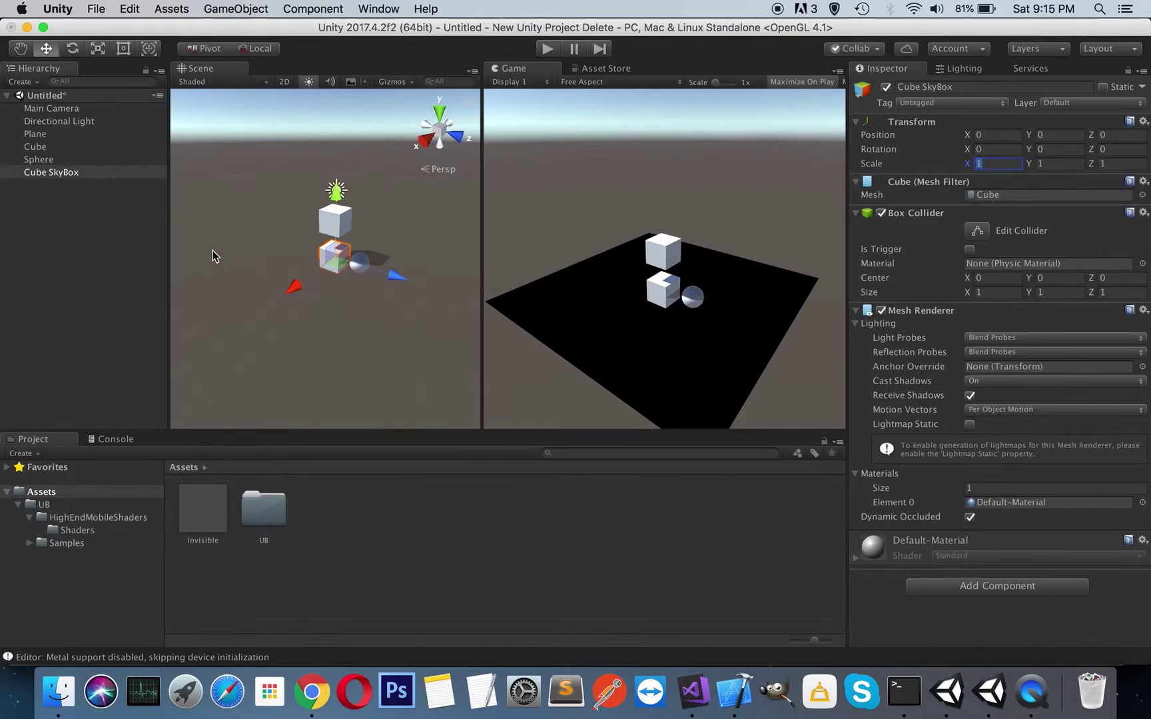
pyautogui.write('100')
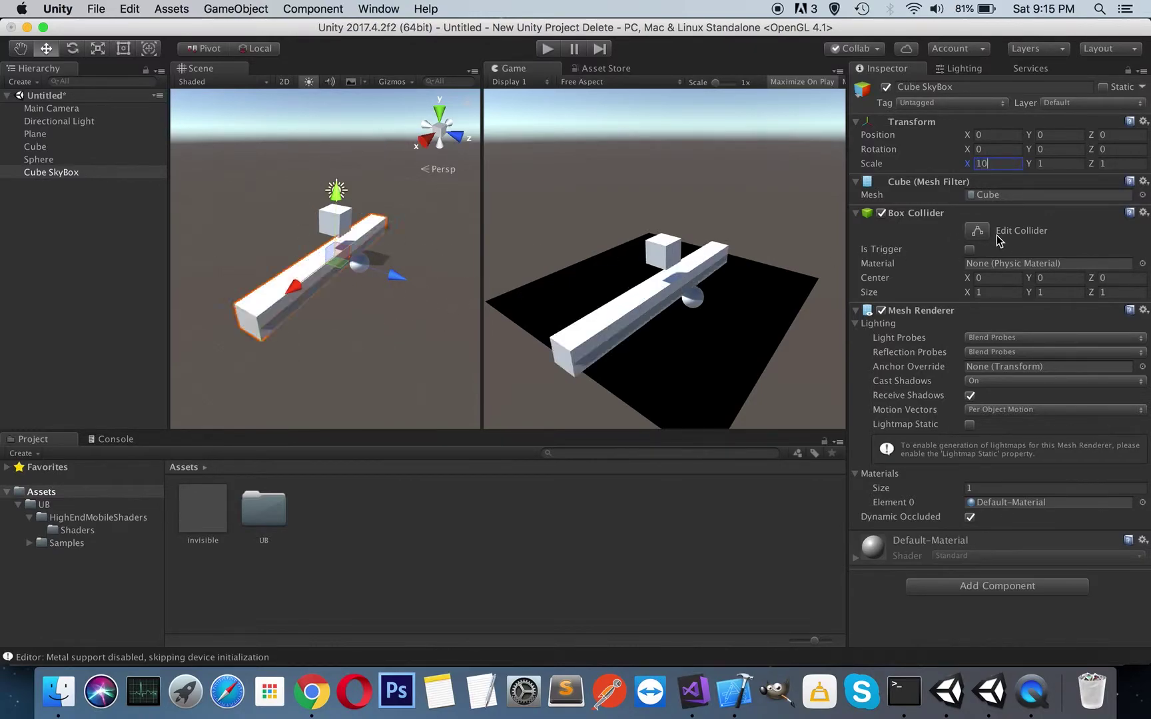
pyautogui.press('Tab')
pyautogui.write('100')
pyautogui.press('Tab')
pyautogui.write('100')
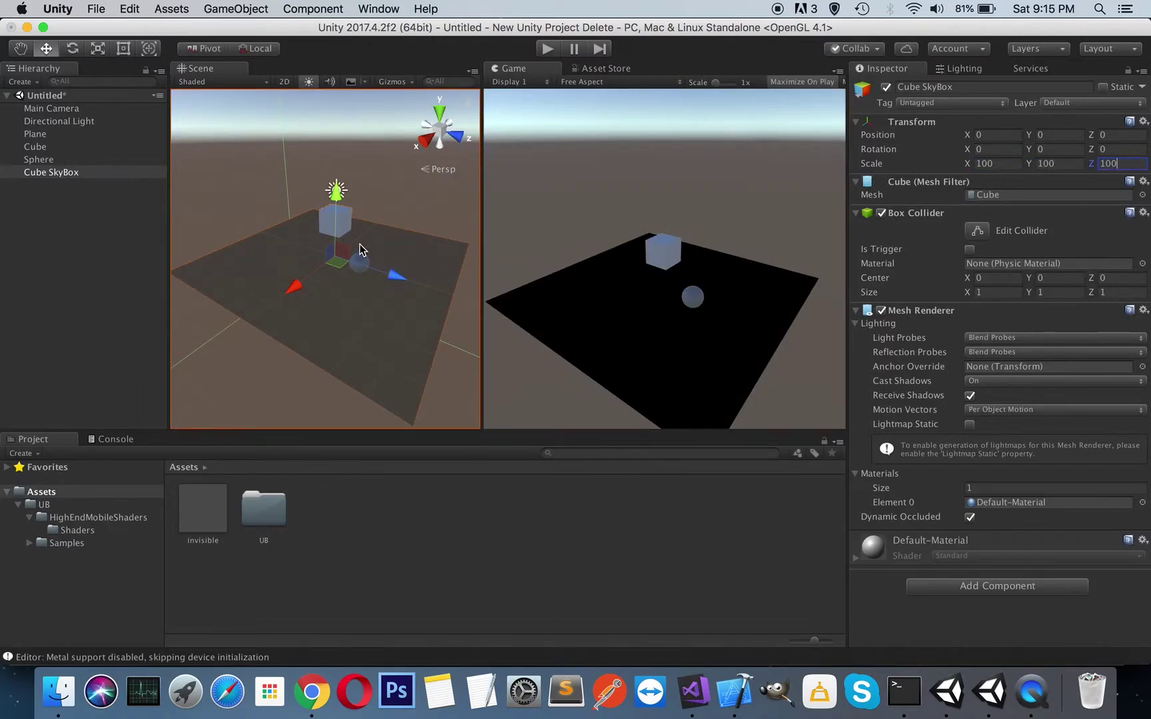
pyautogui.write('f')
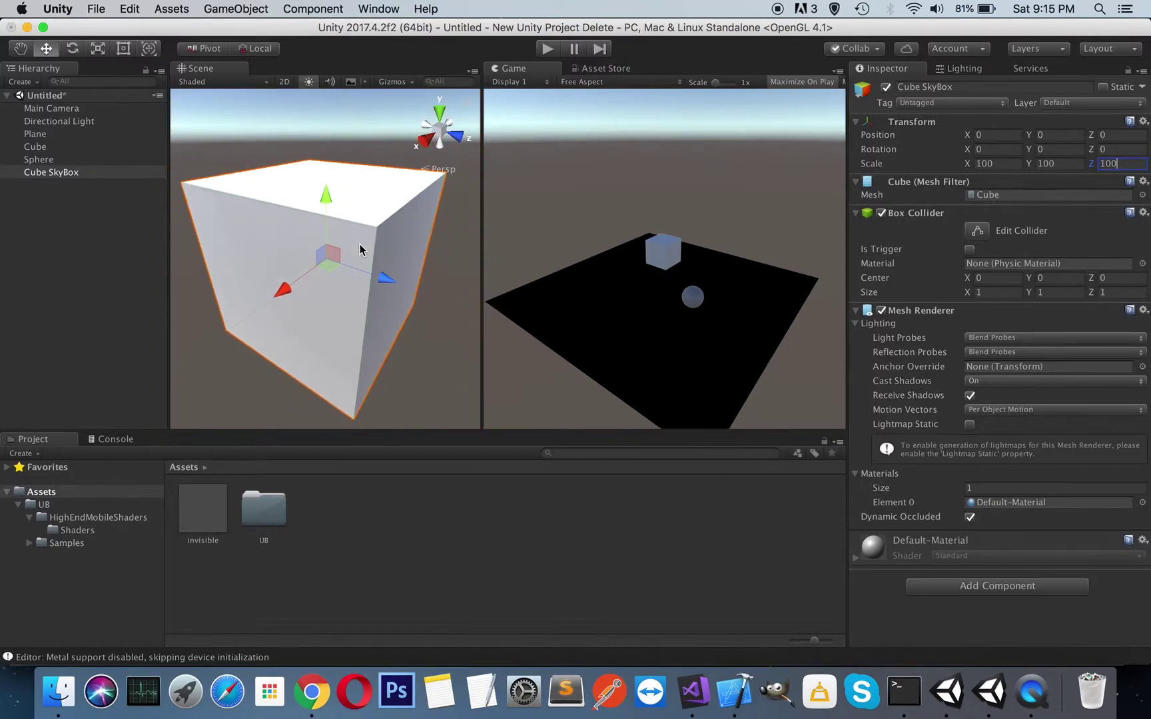
pyautogui.scroll(-2, 360, 244)
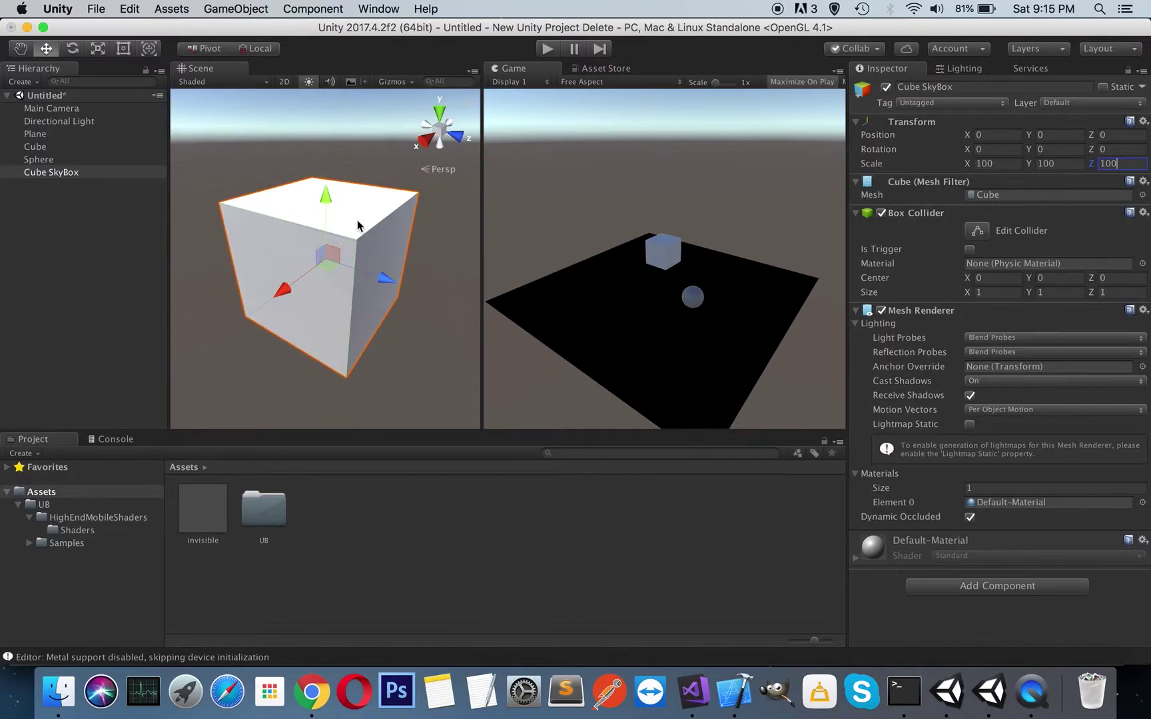
pyautogui.scroll(3, 323, 307)
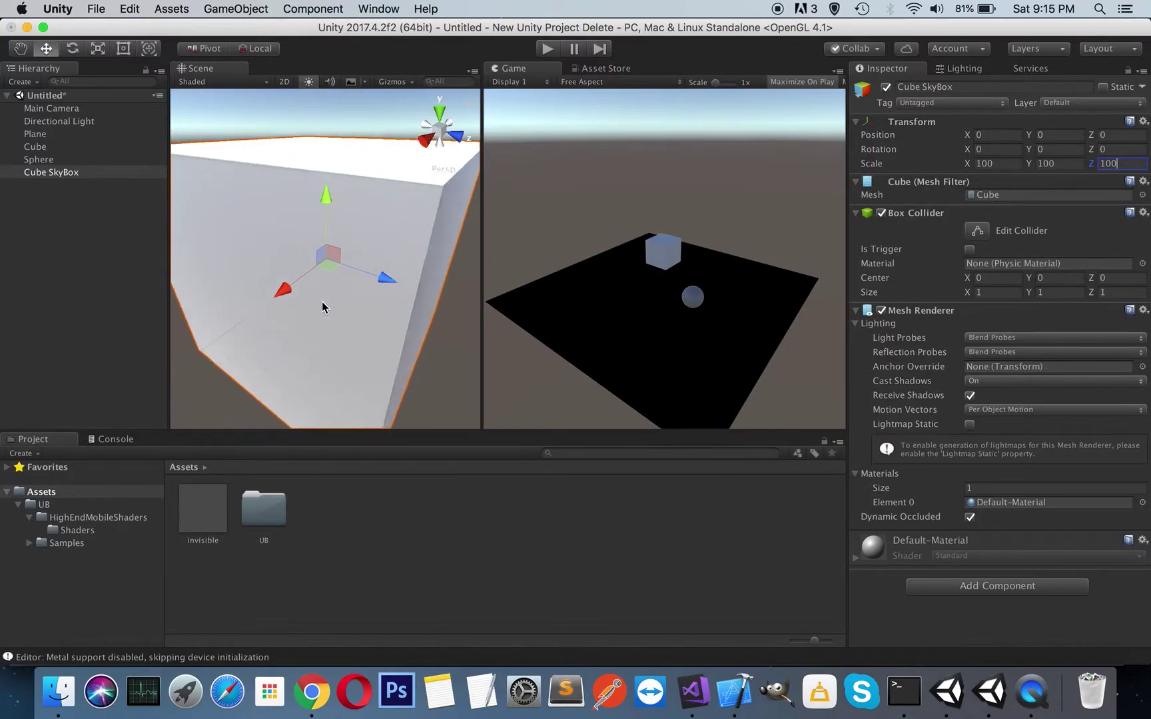
pyautogui.scroll(5, 322, 301)
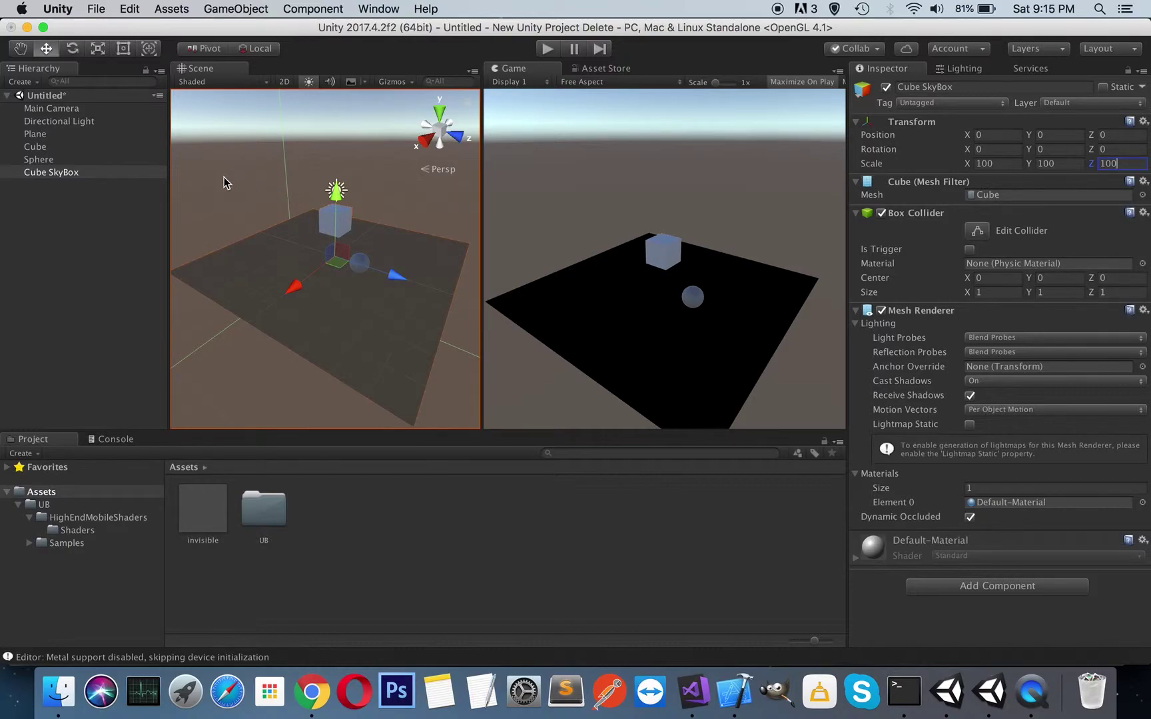
# - Create a new material in the Assets folder and name it fakeSkybox
pyautogui.rightClick(333, 528)
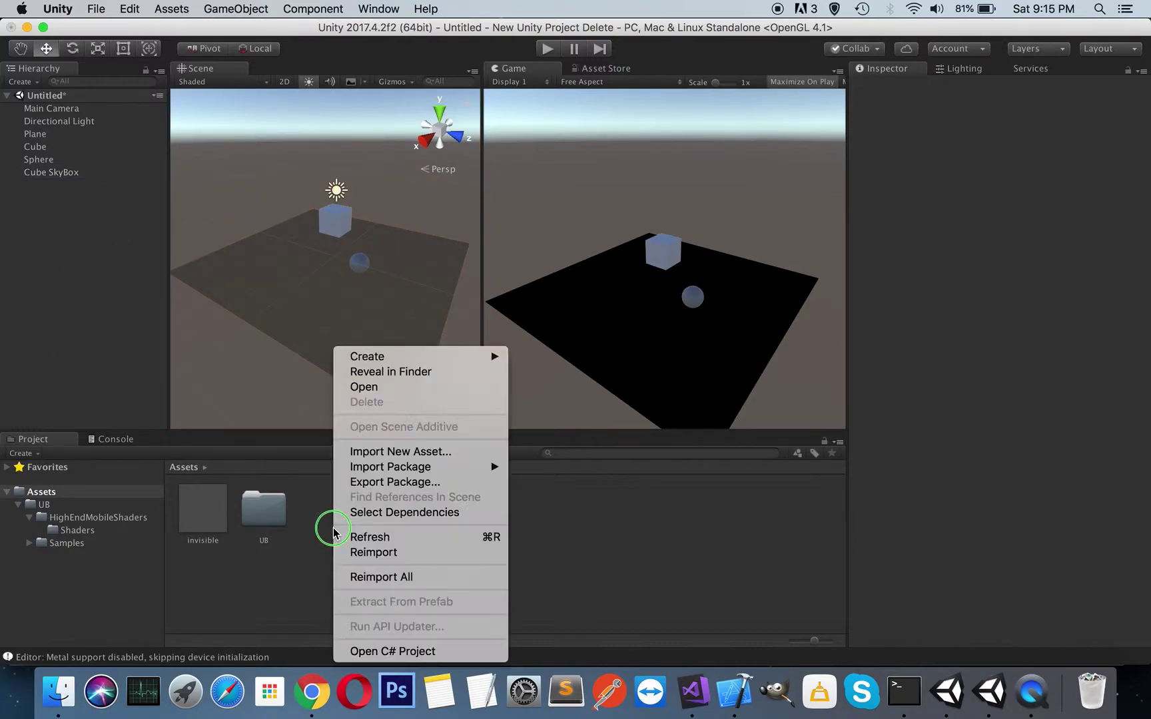
pyautogui.moveTo(431, 359)
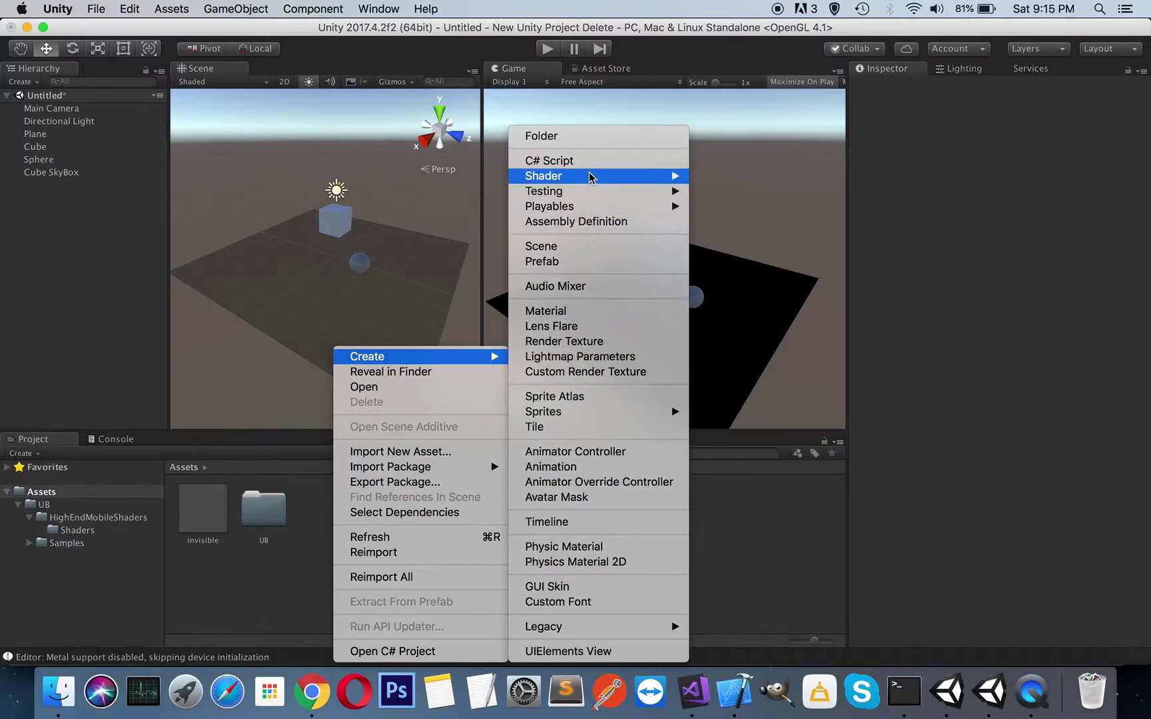
pyautogui.click(575, 310)
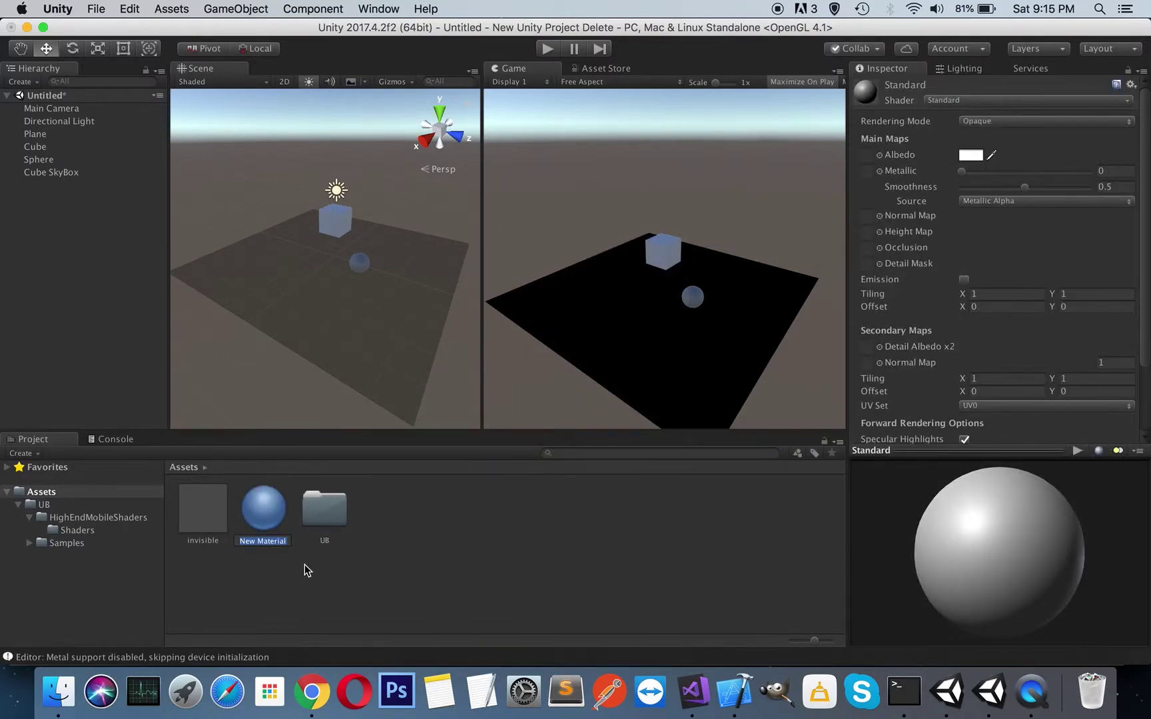
pyautogui.write('fake')
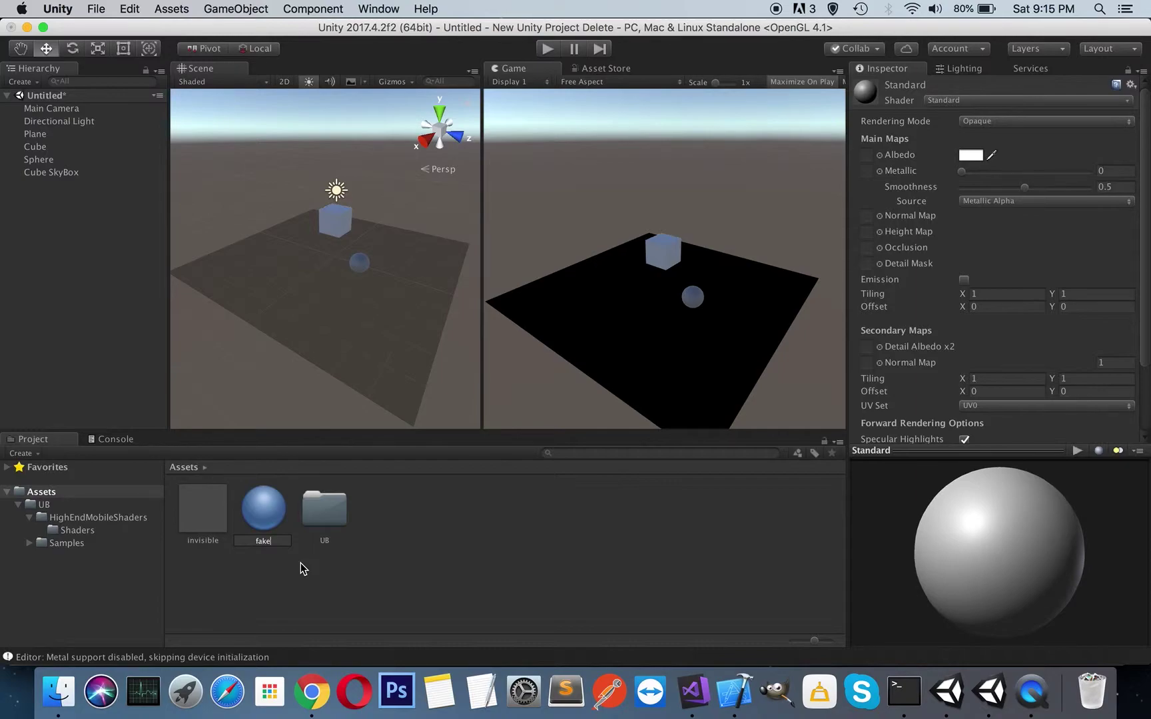
pyautogui.write('Skybox')
pyautogui.press('Return')
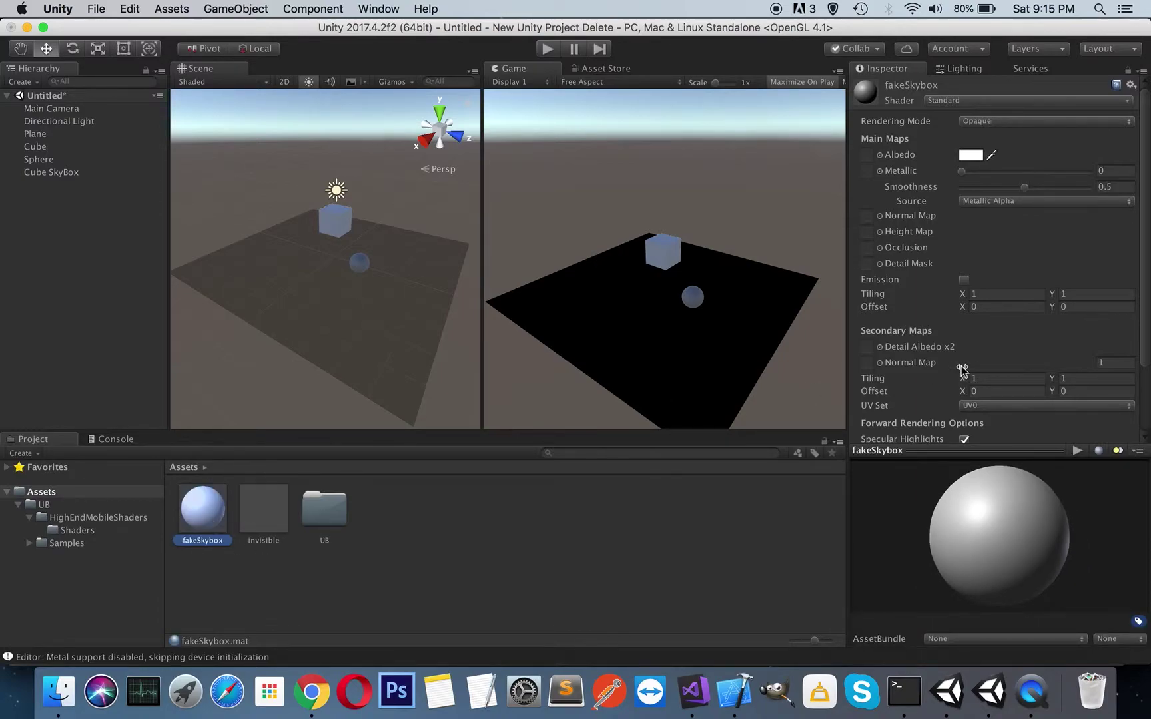
# - Assign the fakeSkybox material to Cube SkyBox and set the material's shader to UB/Skyboxes
pyautogui.click(66, 179)
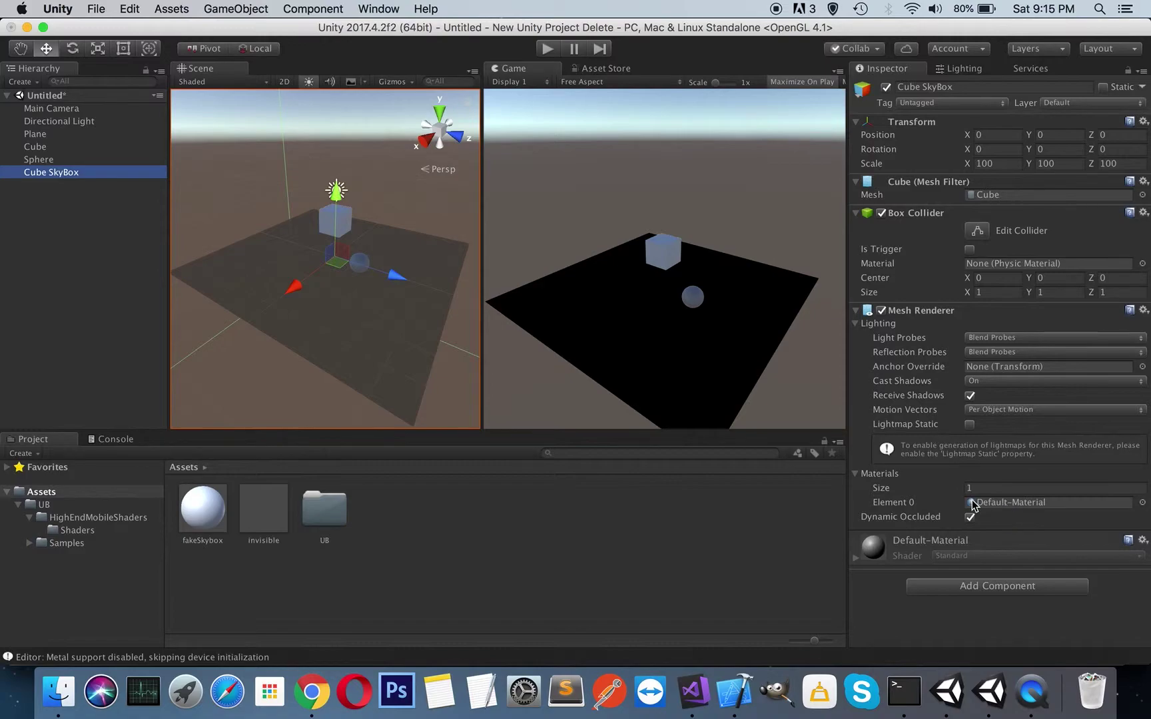
pyautogui.moveTo(219, 518); pyautogui.dragTo(999, 508)
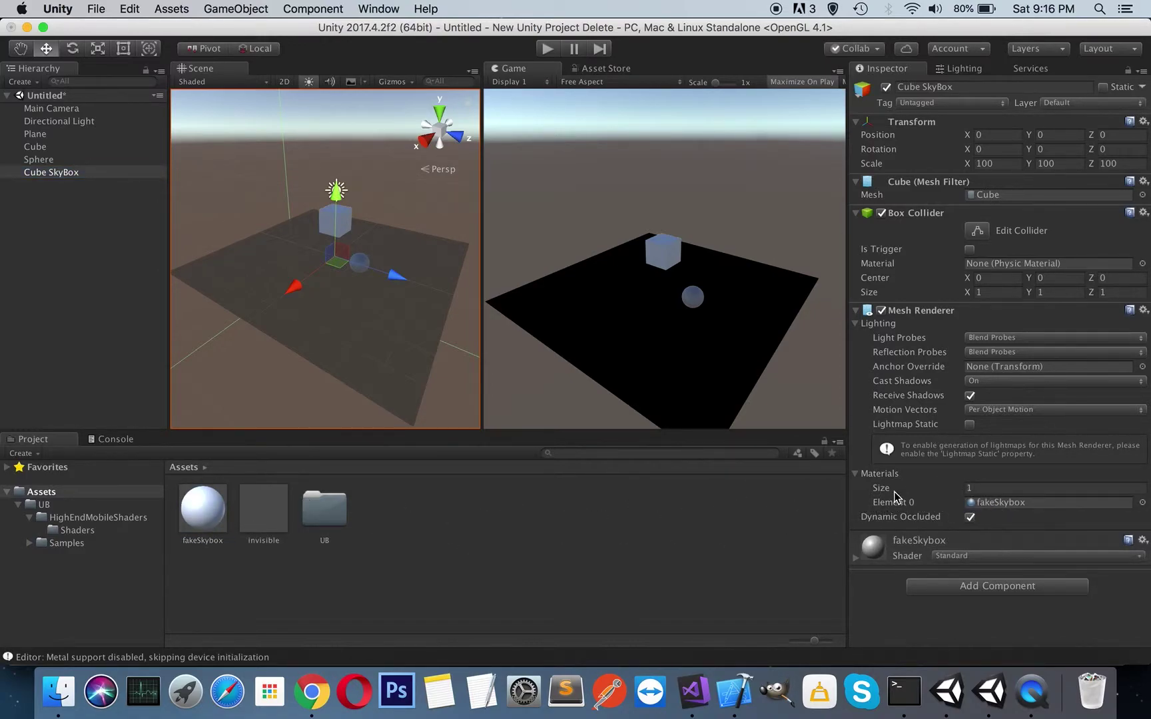
pyautogui.click(920, 540)
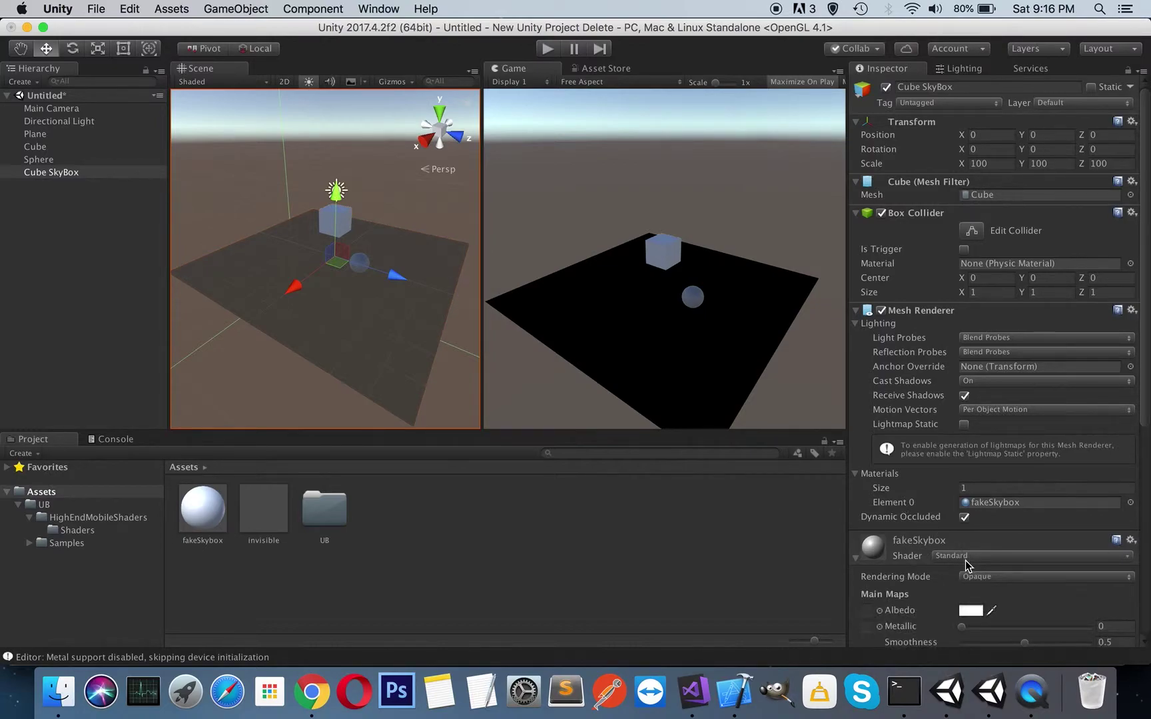
pyautogui.click(964, 557)
pyautogui.scroll(-5, 976, 652)
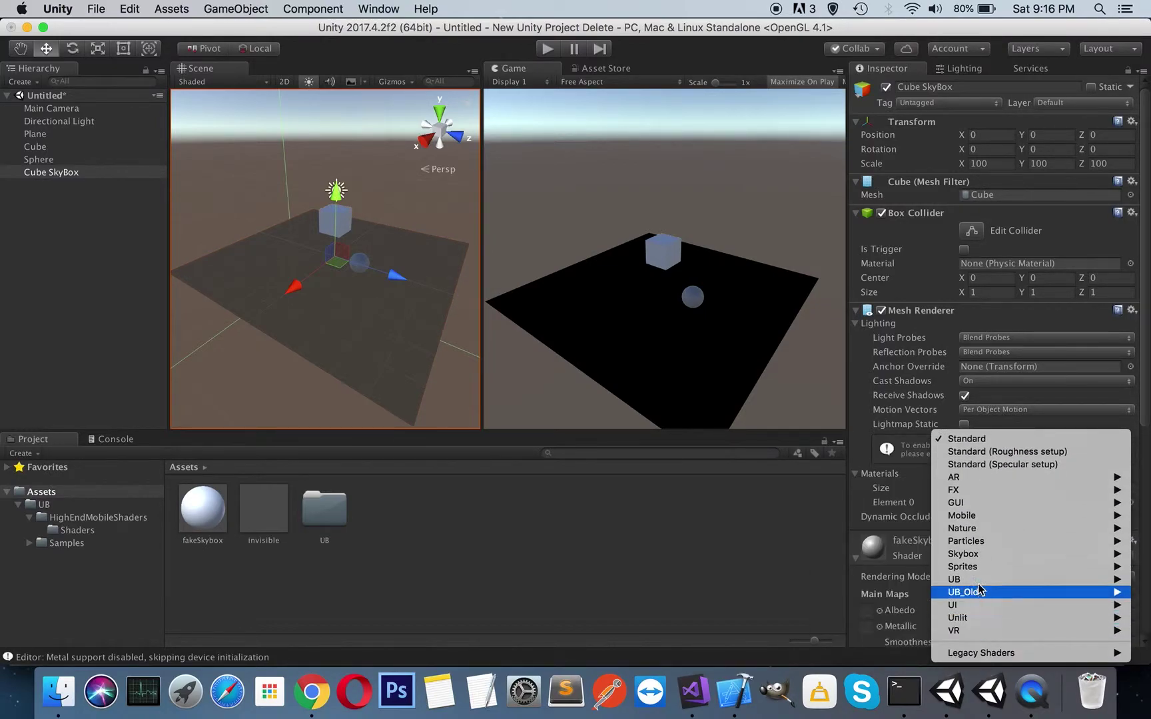
pyautogui.moveTo(966, 580)
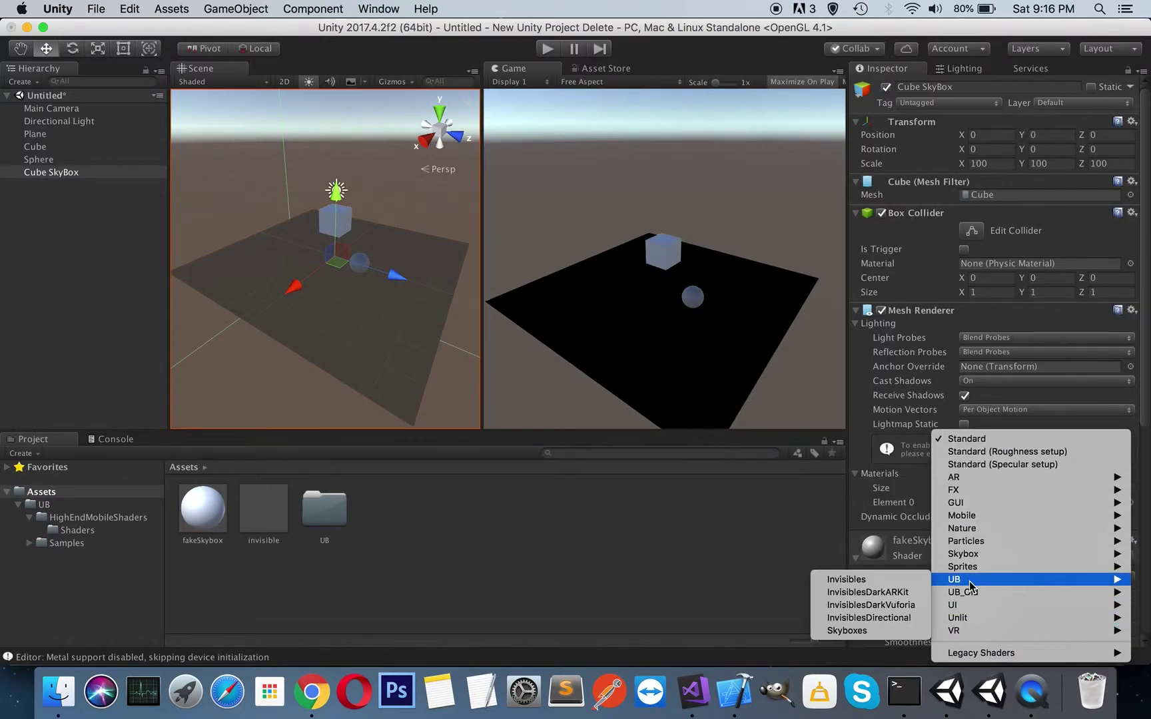
pyautogui.click(865, 633)
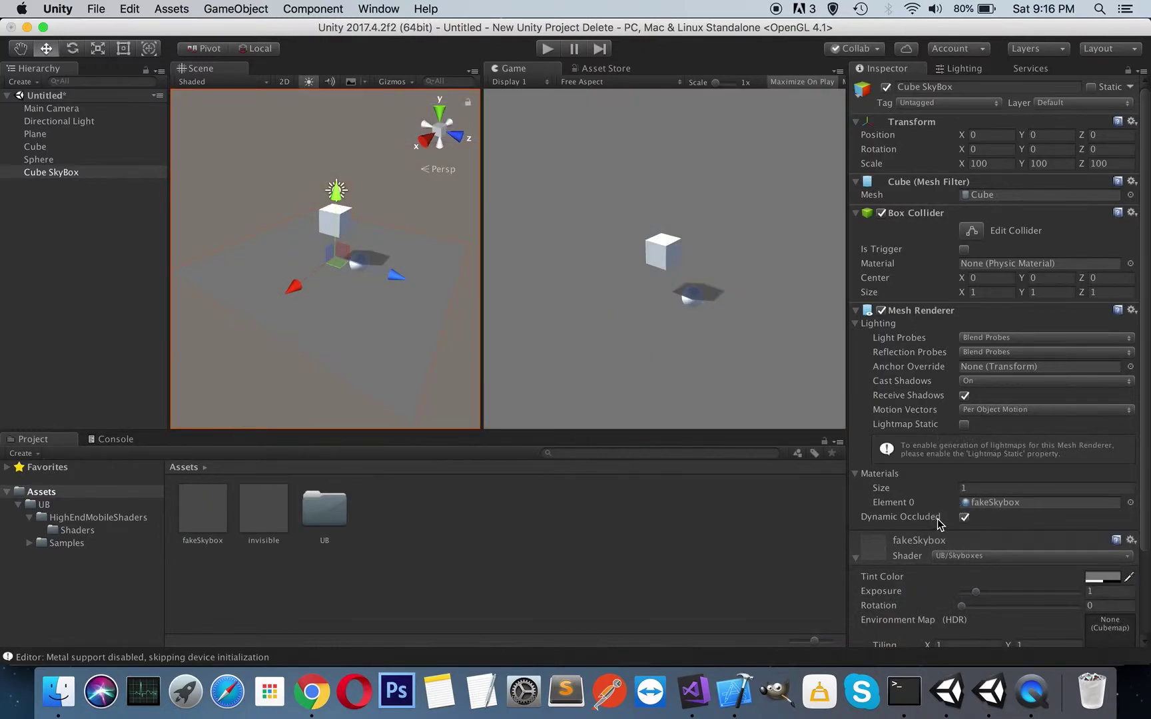
# - Set the fakeSkybox material's Environment Map to the daytime cubemap
pyautogui.scroll(-3, 938, 519)
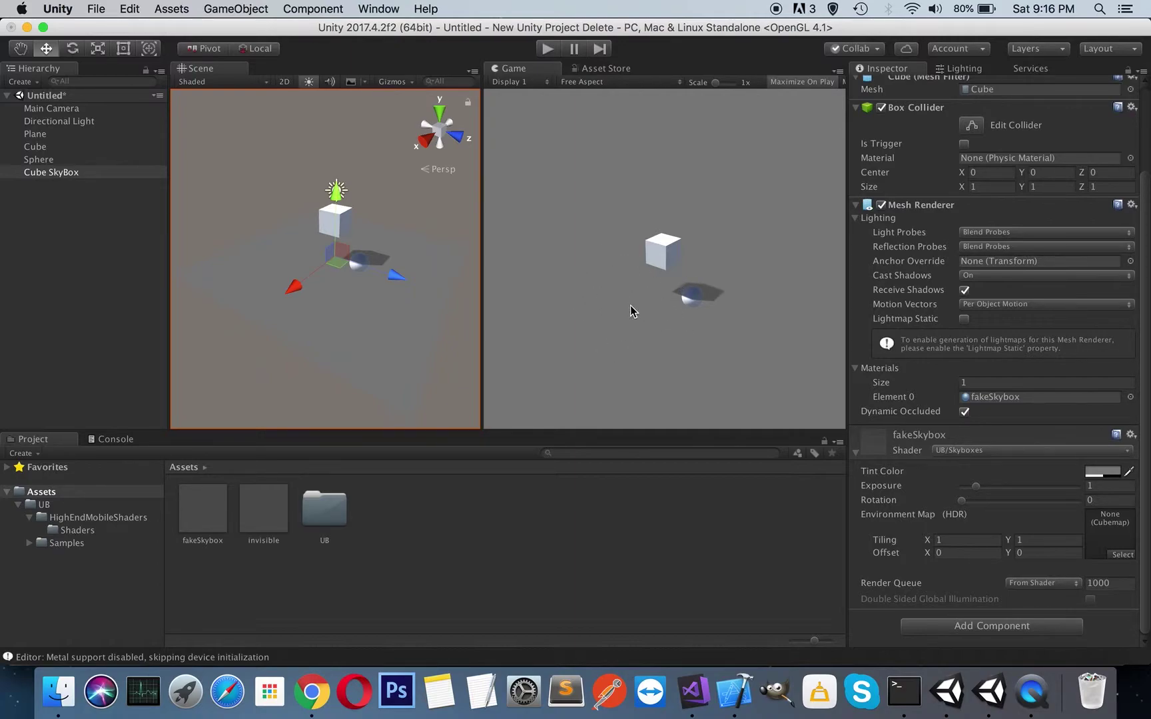
pyautogui.click(1123, 556)
pyautogui.click(526, 191)
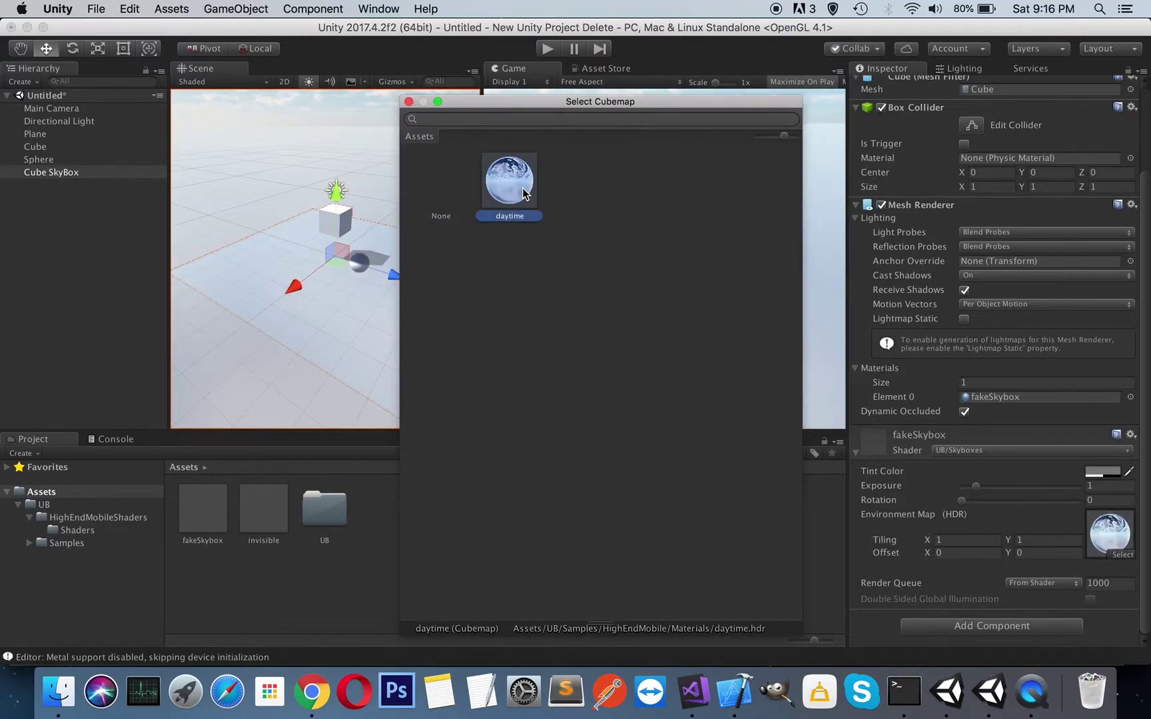
pyautogui.doubleClick(522, 187)
# - Align the Main Camera with a lower Scene view that takes in the cube, sphere and cloudy sky
pyautogui.keyDown('alt'); pyautogui.moveTo(251, 141); pyautogui.dragTo(1101, 78); pyautogui.keyUp('alt')
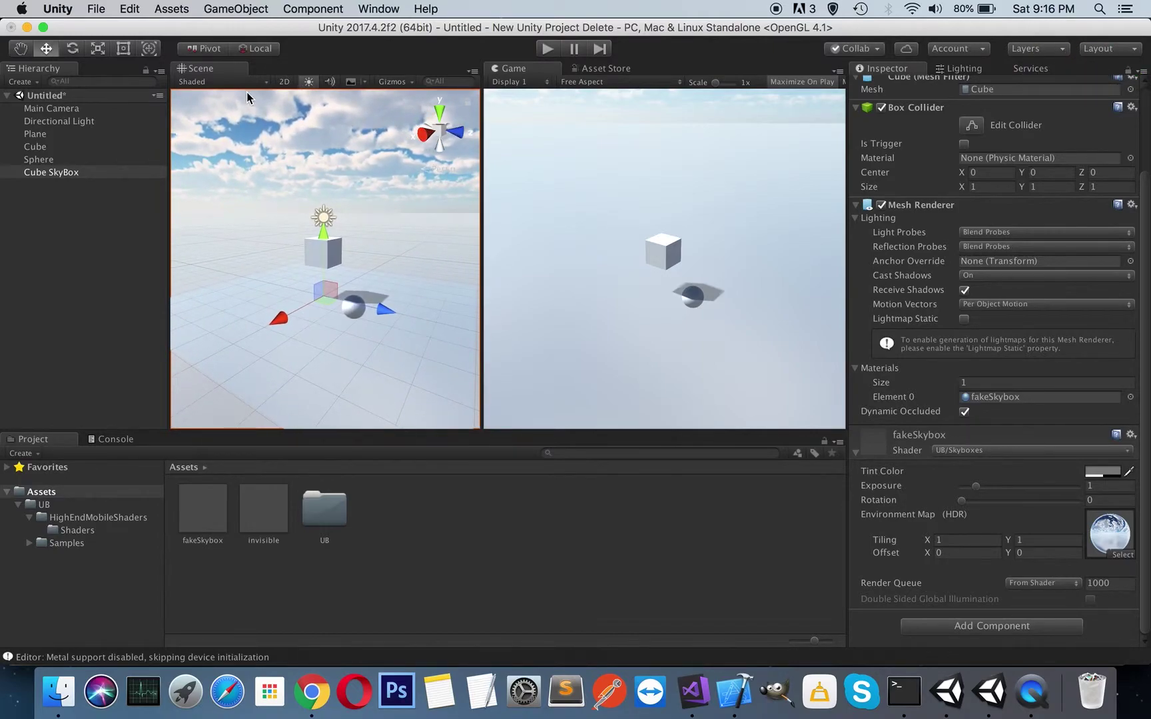
pyautogui.click(52, 109)
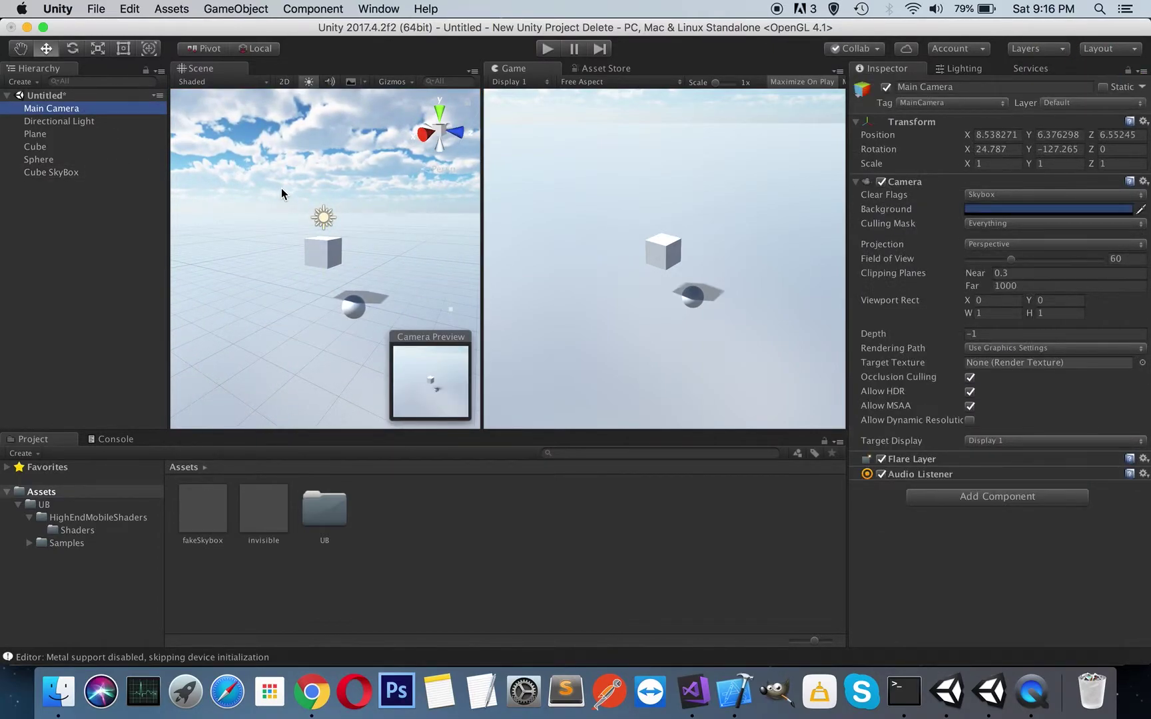
pyautogui.press('super+shift+f')
pyautogui.click(706, 280)
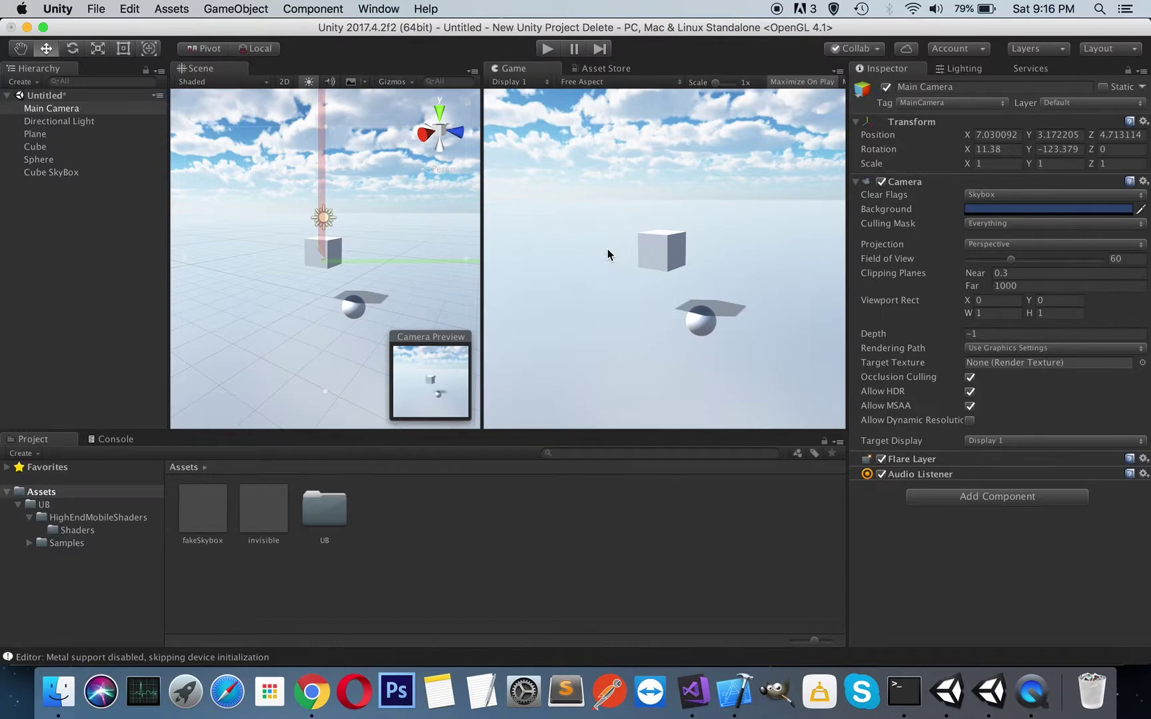
# - Run the scene in Play mode and restore the maximized Game view to the regular editor layout
pyautogui.click(74, 172)
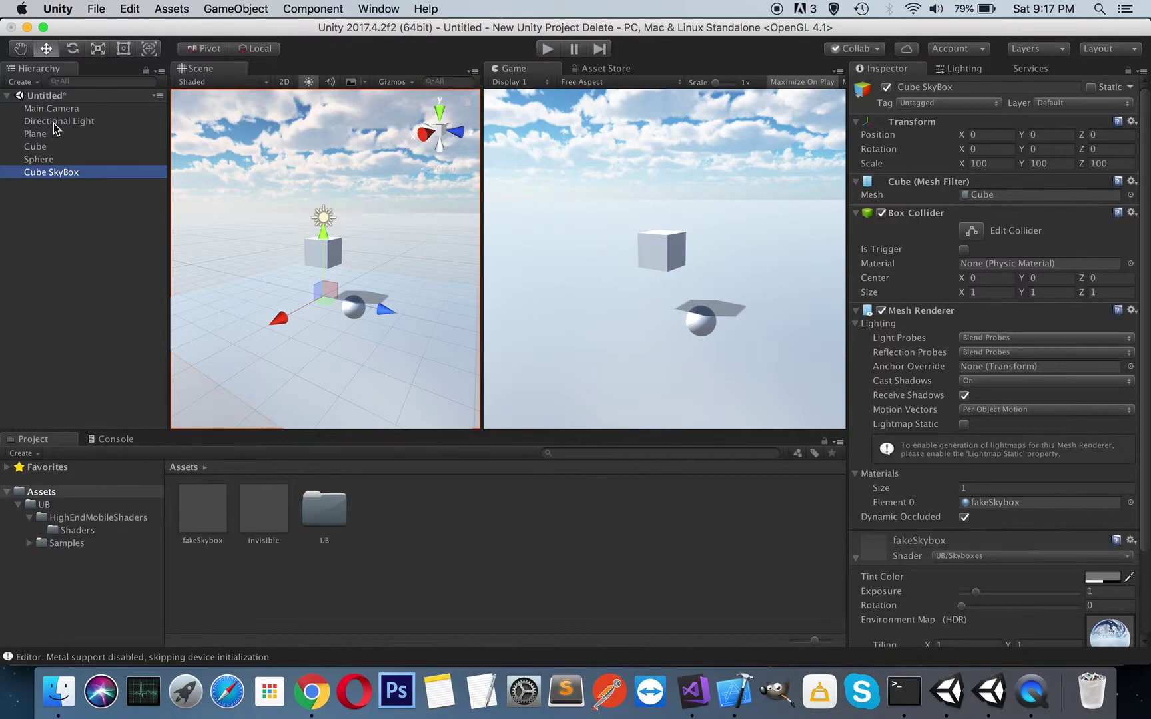
pyautogui.click(548, 48)
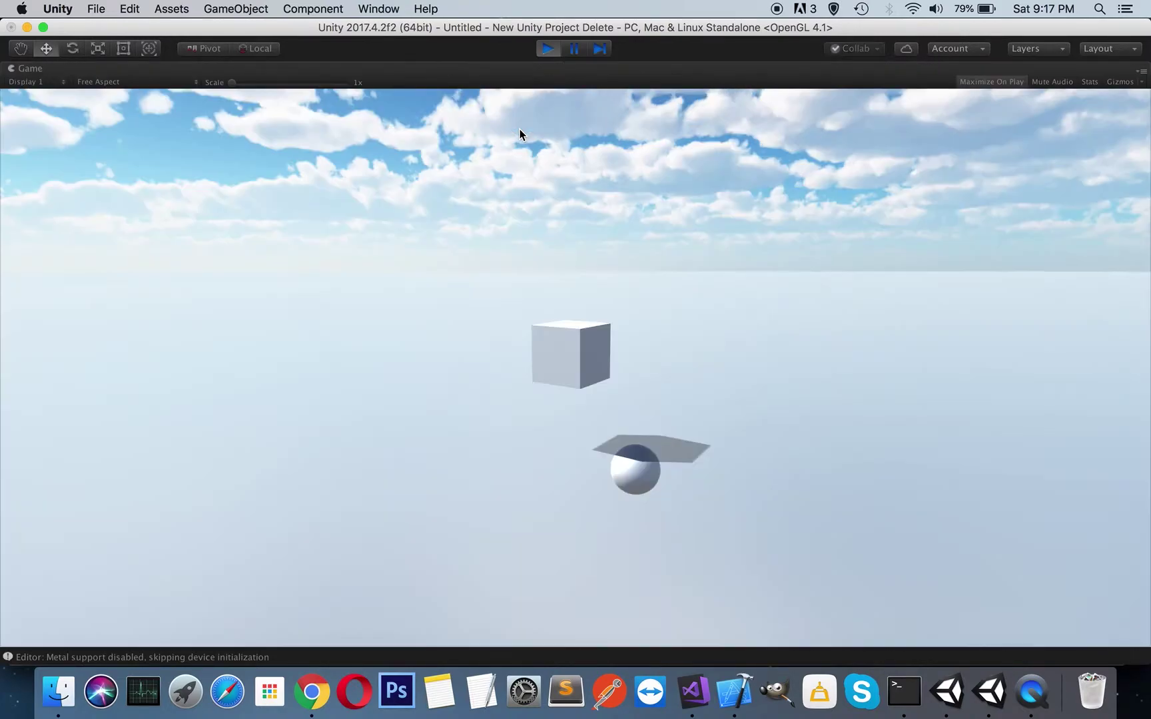
pyautogui.click(1141, 71)
pyautogui.click(1023, 125)
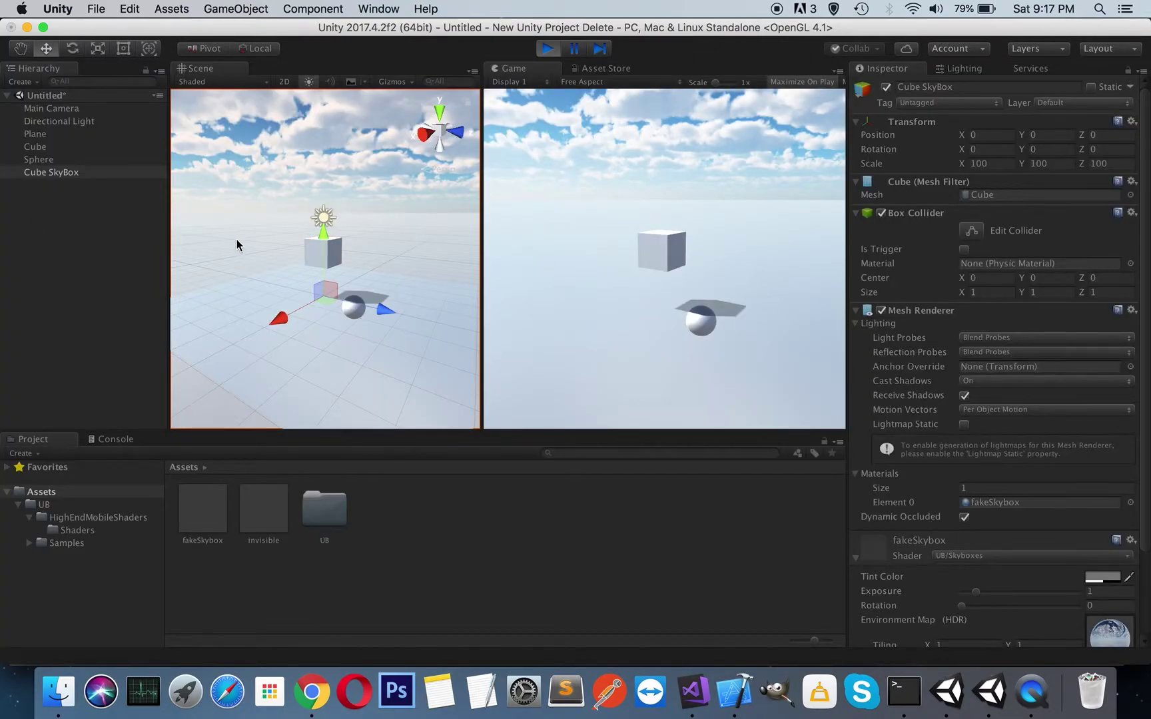
# - Rotate the small Cube above the plane to about -9, 165, 188 degrees to test its shadow in Play mode
pyautogui.click(47, 146)
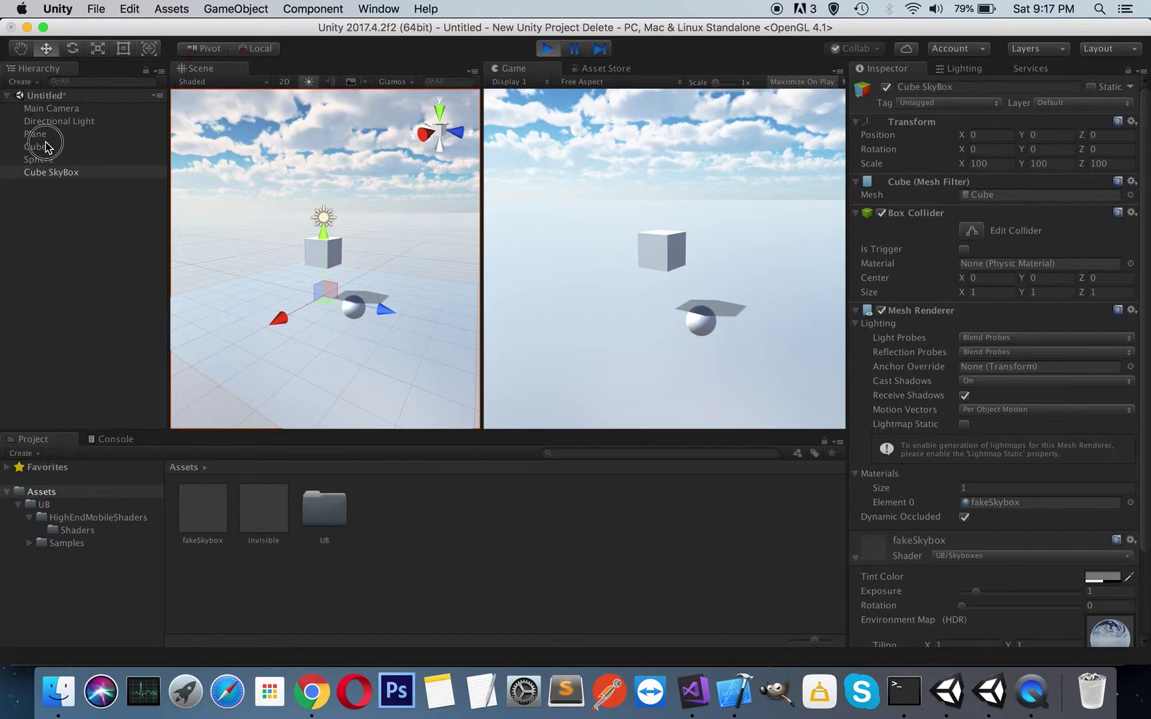
pyautogui.click(73, 50)
pyautogui.moveTo(320, 266); pyautogui.dragTo(278, 251)
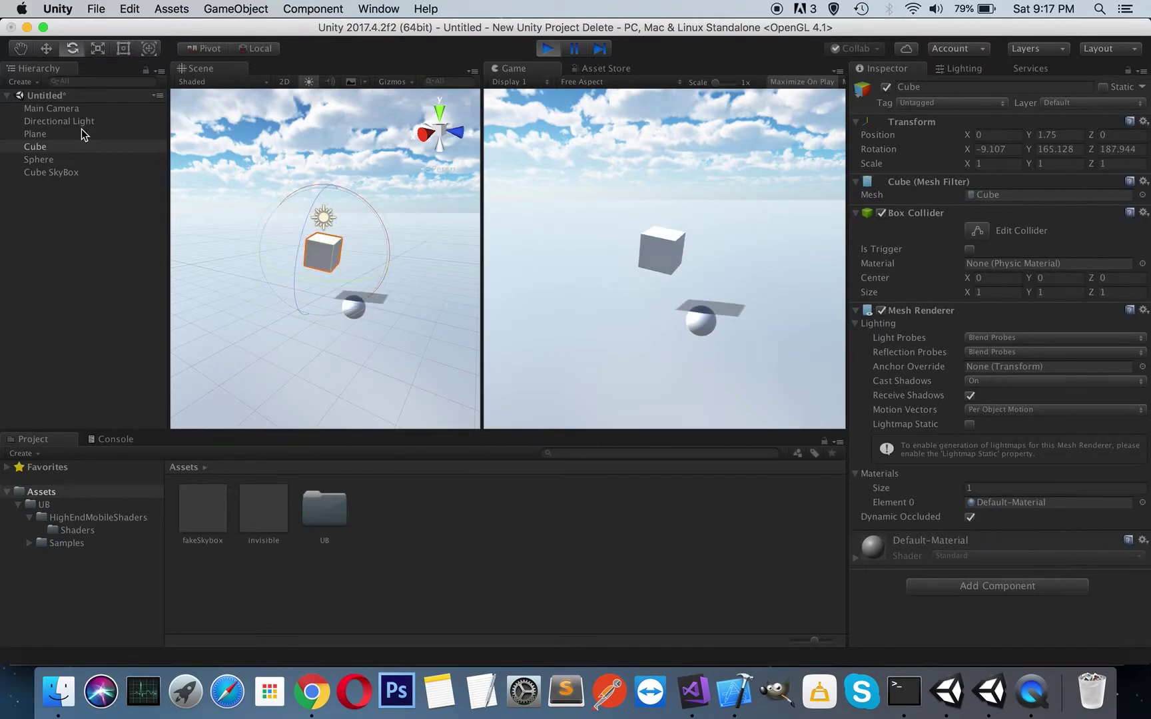
# - Set the Plane's invisible material Shadow Color to red (FF0000), adjust its alpha, and exit Play mode
pyautogui.click(60, 135)
pyautogui.scroll(-1, 977, 366)
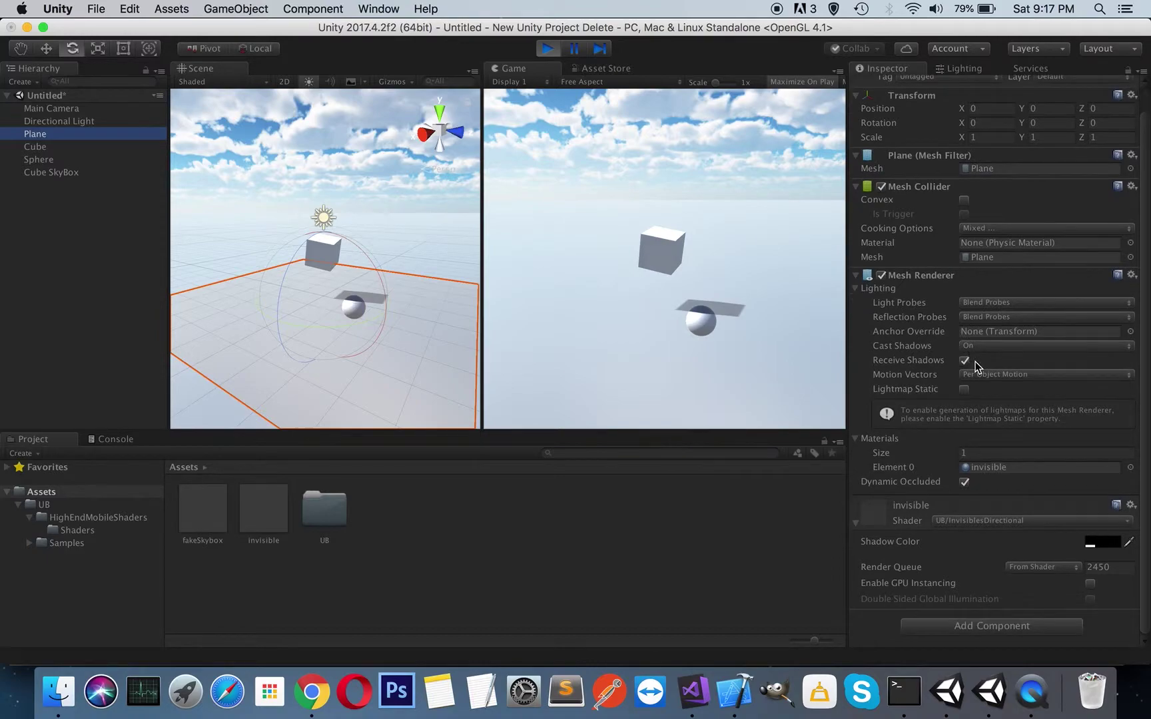
pyautogui.click(1107, 545)
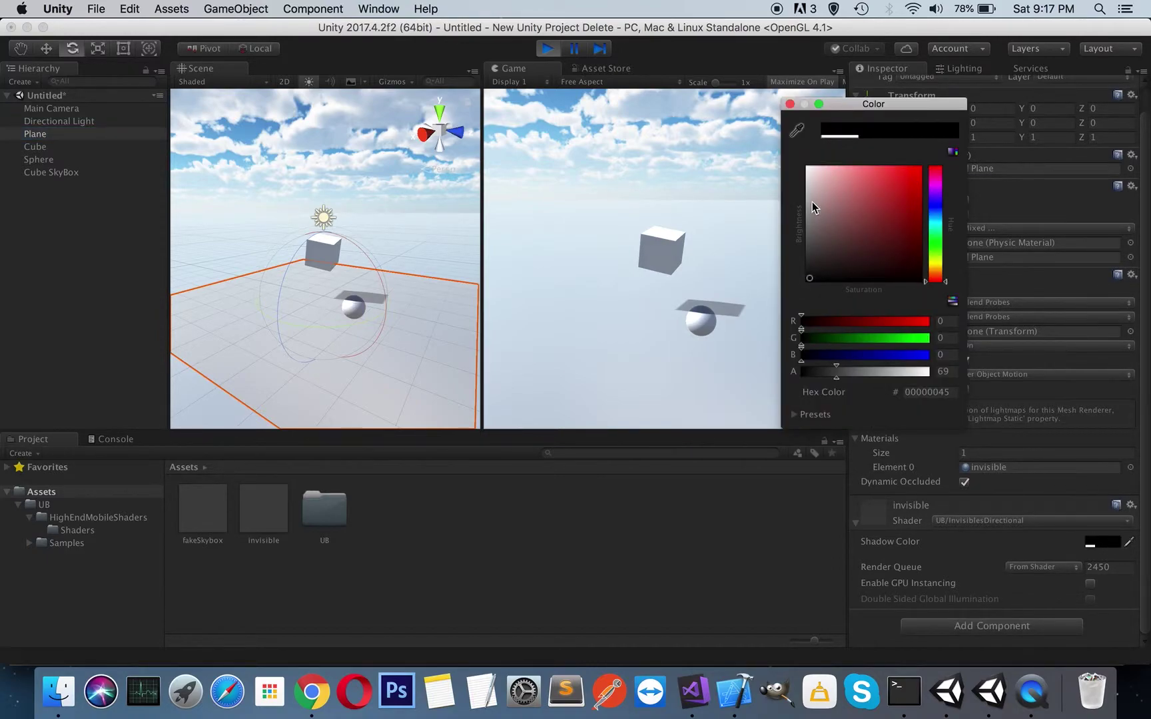
pyautogui.moveTo(892, 181); pyautogui.dragTo(940, 159)
pyautogui.moveTo(847, 378)
pyautogui.mouseDown()
pyautogui.moveTo(878, 373)
pyautogui.moveTo(809, 375)
pyautogui.moveTo(848, 375)
pyautogui.moveTo(838, 377)
pyautogui.mouseUp()
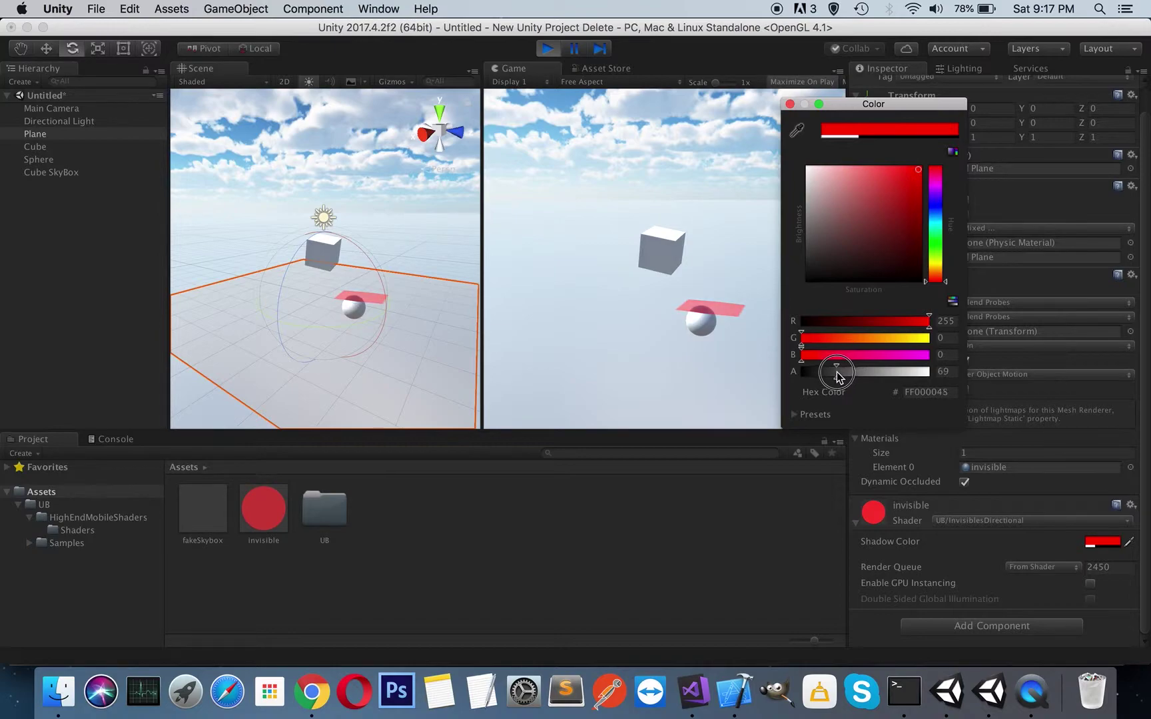
pyautogui.click(789, 104)
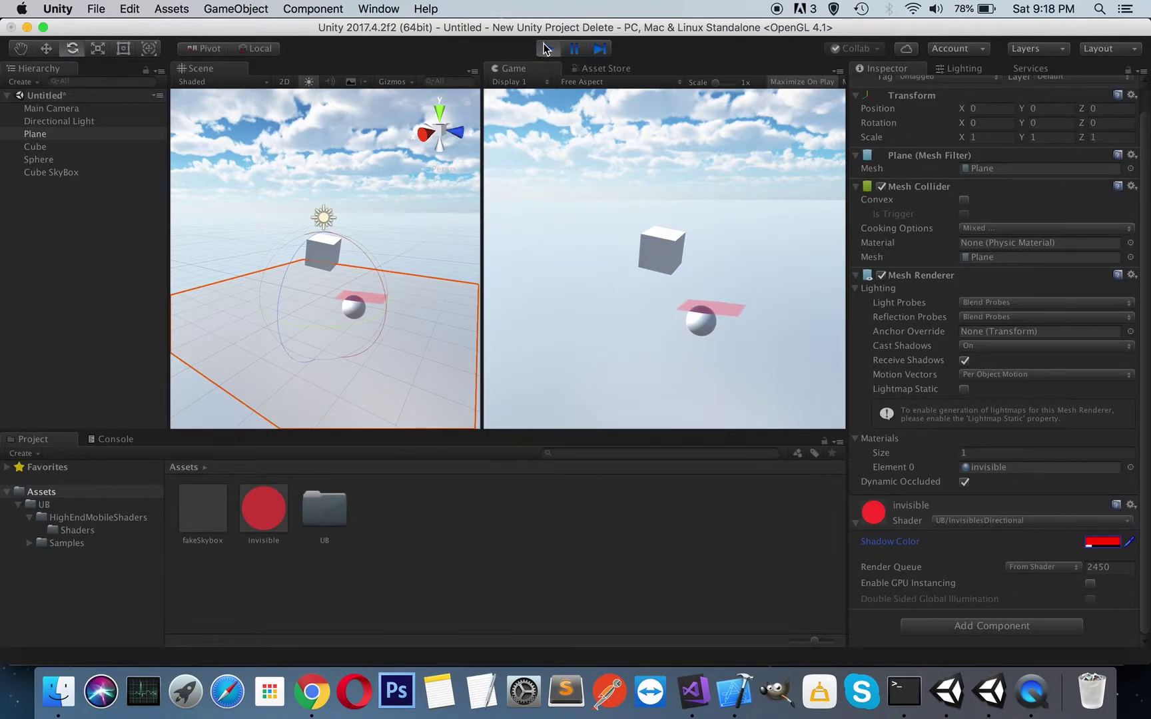
pyautogui.click(544, 50)
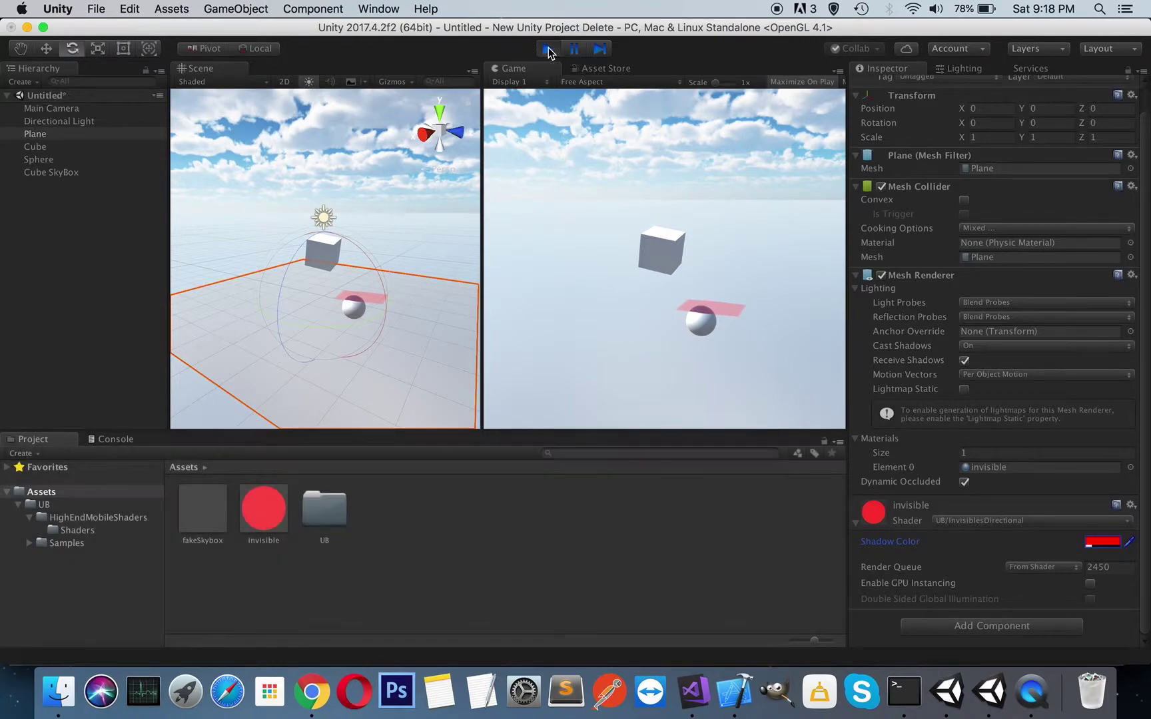